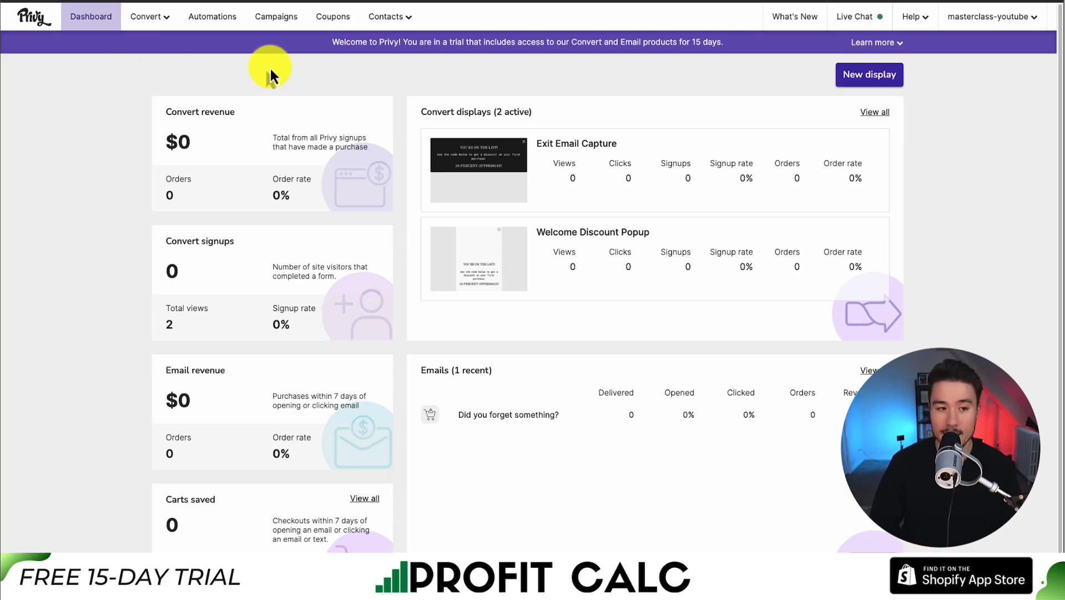
# Step: Create a Welcome Discount Popup from the ready-made Convert plays and assign the 10% off coupon
pyautogui.click(168, 28)
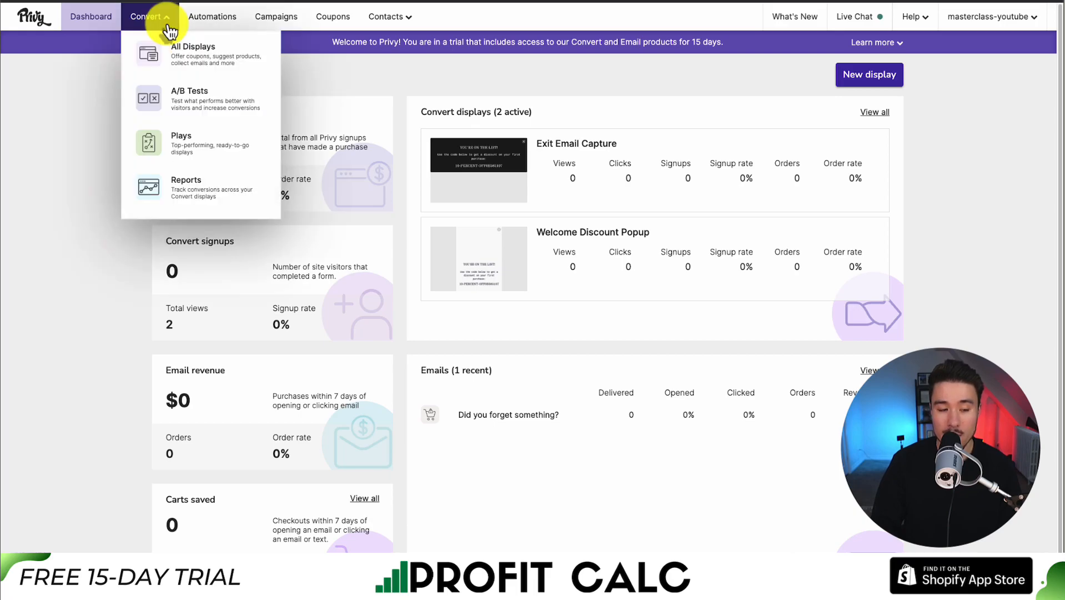
pyautogui.click(186, 143)
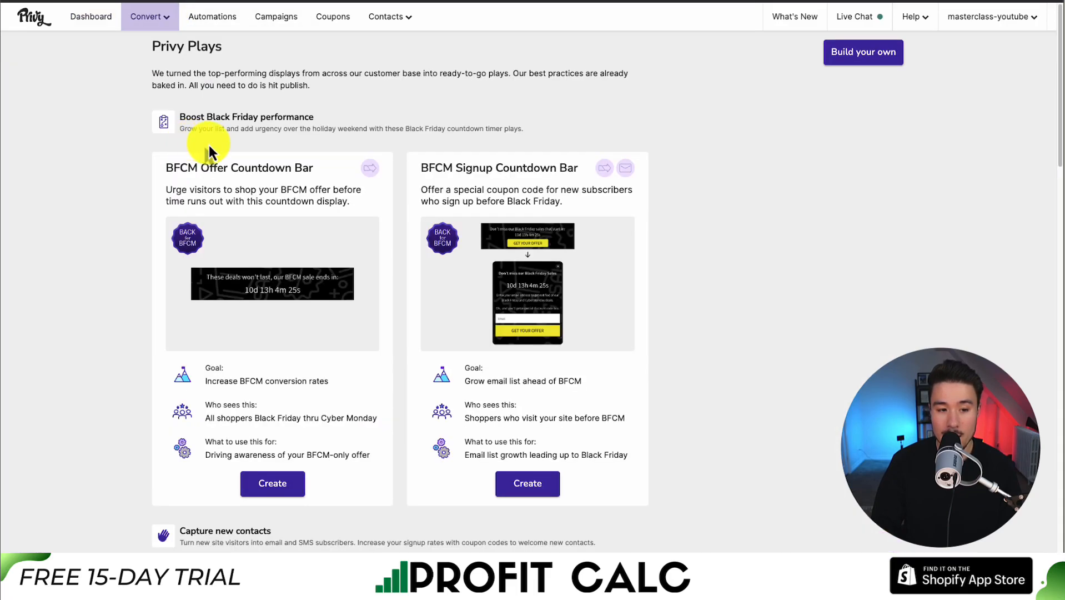
pyautogui.scroll(-4, 209, 144)
pyautogui.scroll(-3, 209, 144)
pyautogui.scroll(-3, 209, 143)
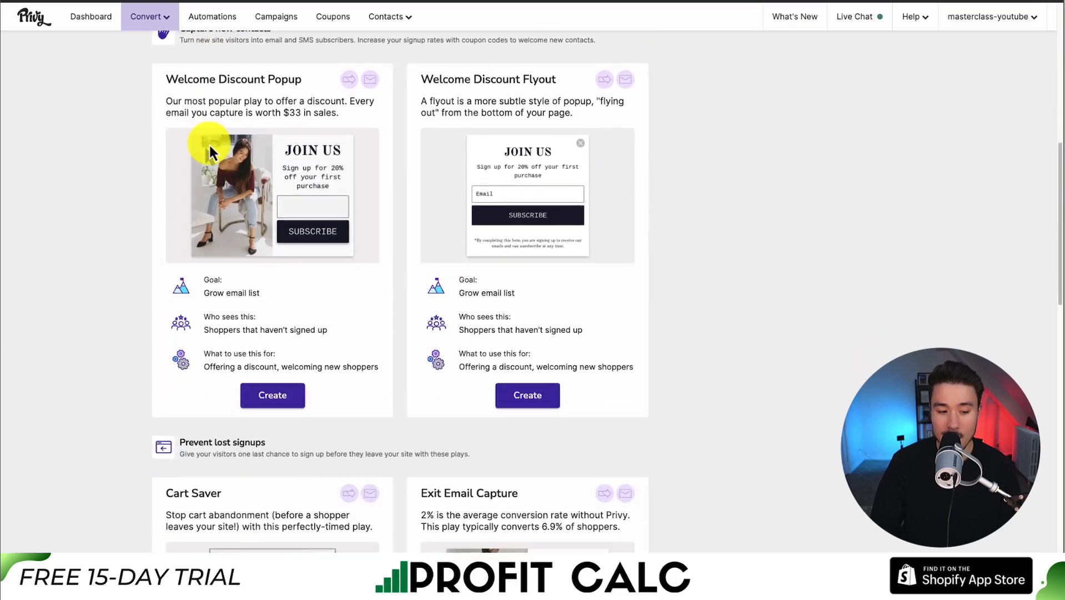
pyautogui.click(277, 398)
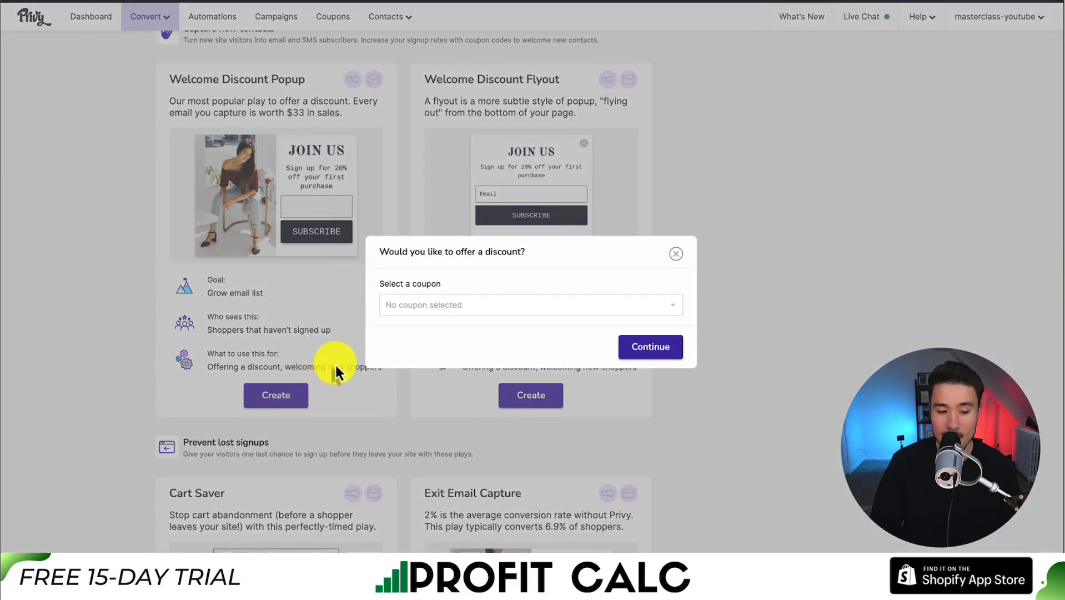
pyautogui.click(440, 304)
pyautogui.click(435, 327)
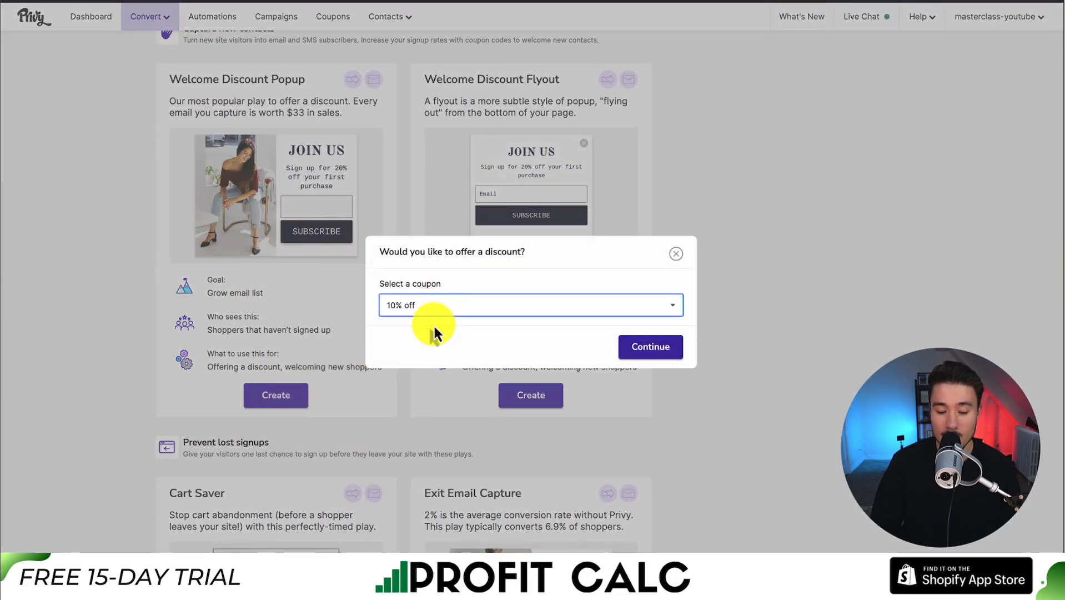
pyautogui.click(632, 354)
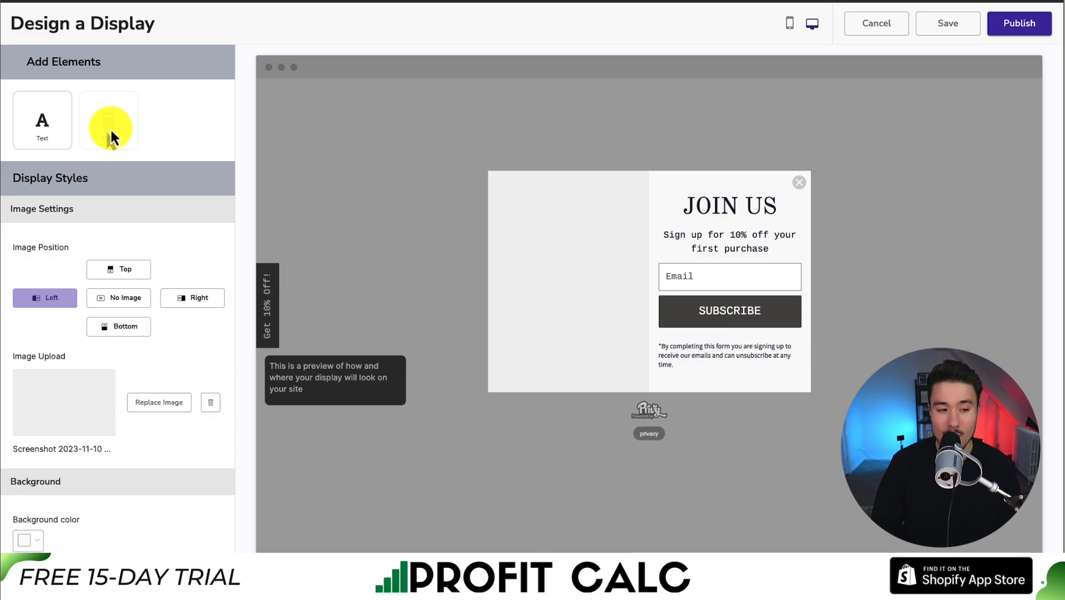
# Step: Examine the popup form's style settings, cancel the display design and return to the dashboard
pyautogui.click(709, 295)
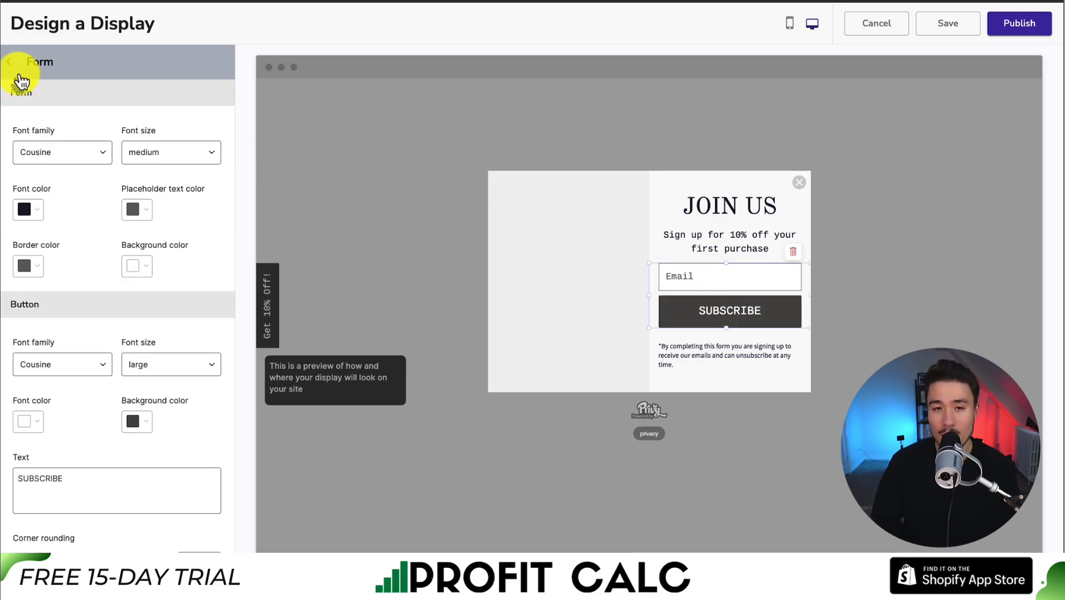
pyautogui.click(19, 76)
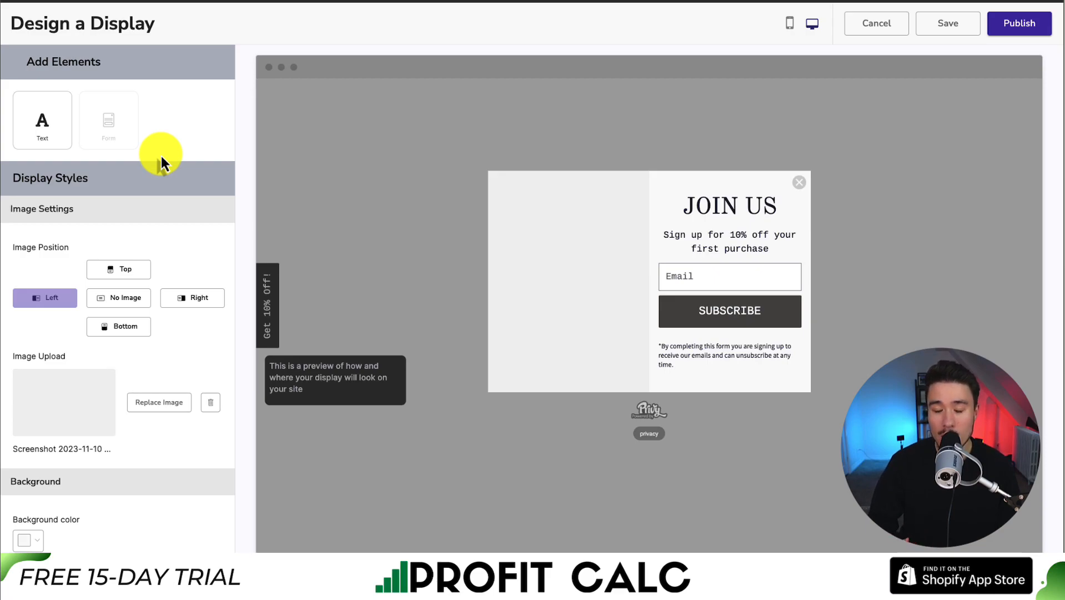
pyautogui.click(902, 27)
pyautogui.click(86, 19)
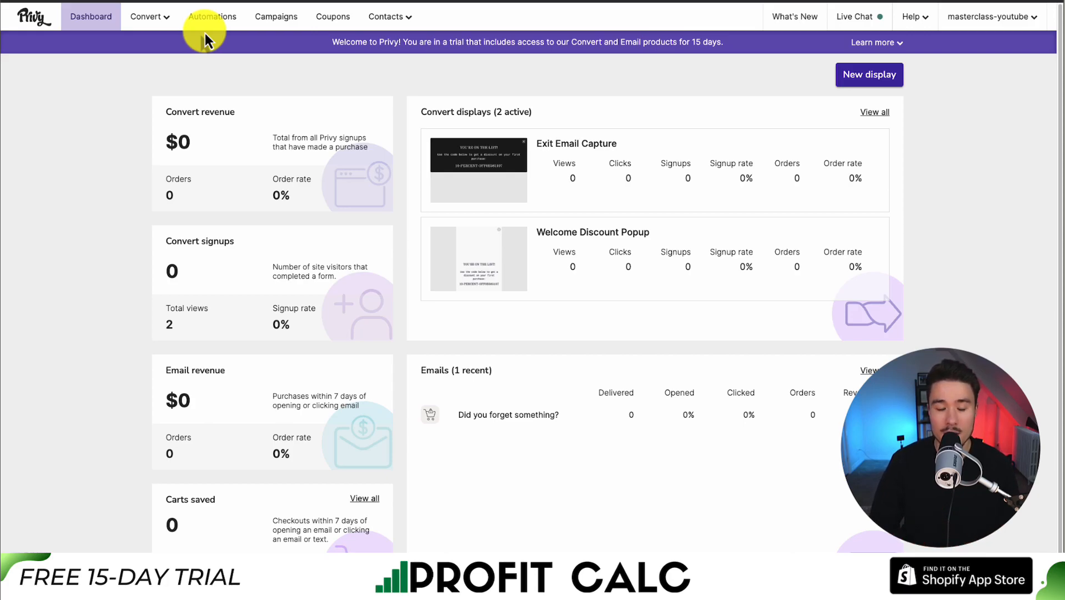
# Step: Create a new text message campaign
pyautogui.click(276, 20)
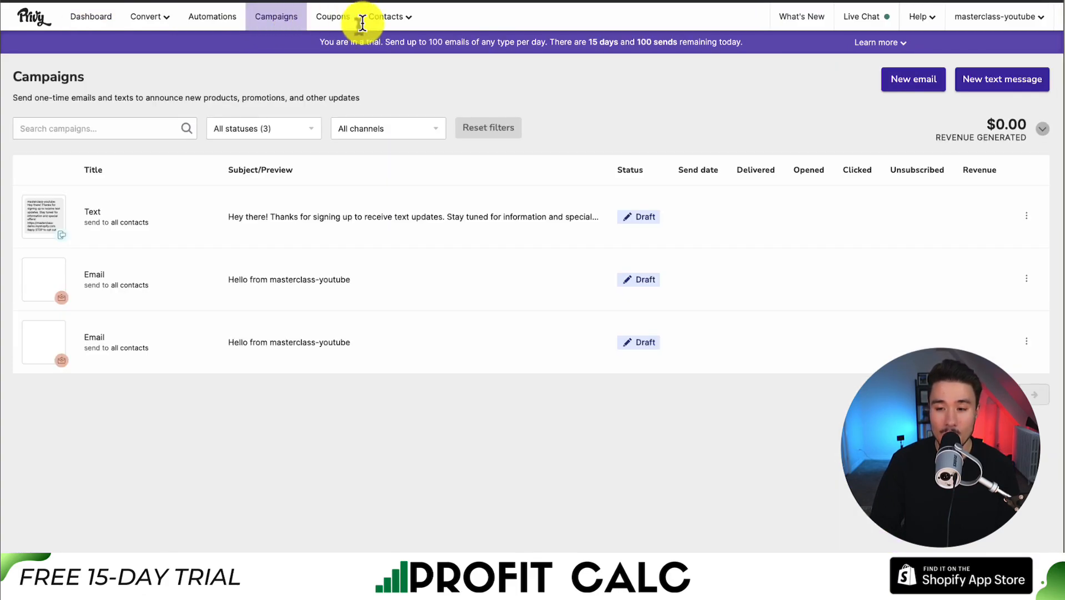
pyautogui.click(990, 89)
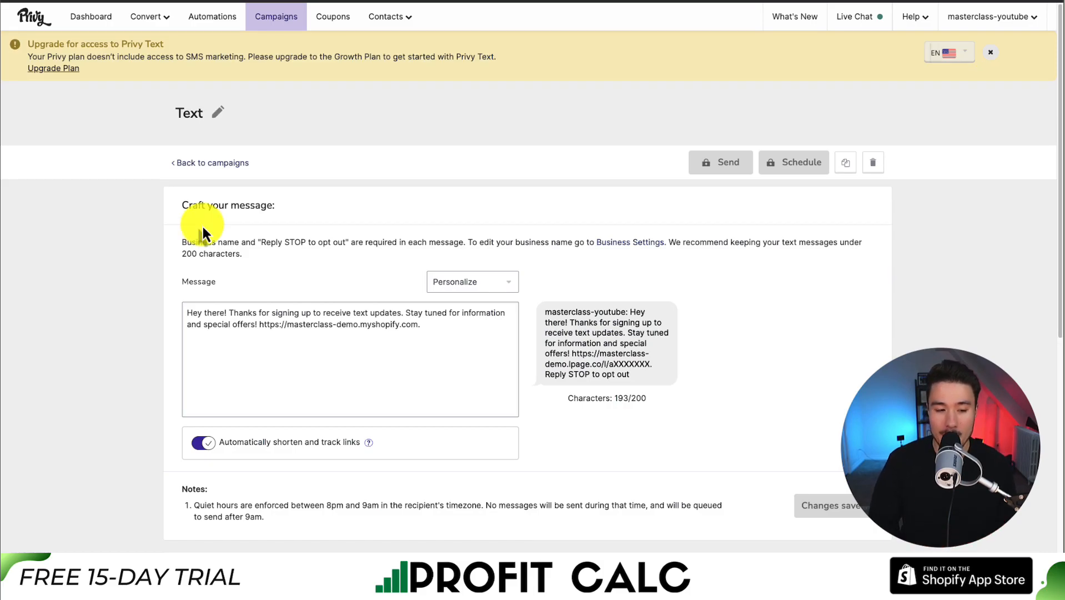
# Step: Read the text message guidance on the business name, opt-out wording and recommended length
pyautogui.moveTo(203, 228); pyautogui.dragTo(258, 260)
pyautogui.click(269, 273)
pyautogui.scroll(-2, 234, 211)
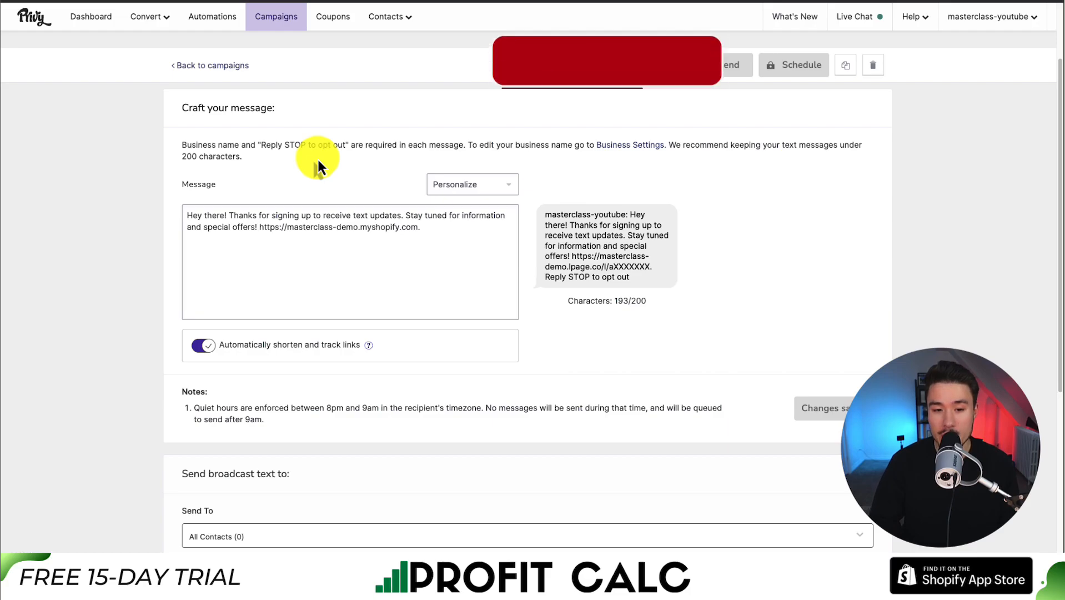
pyautogui.moveTo(498, 146); pyautogui.dragTo(590, 143)
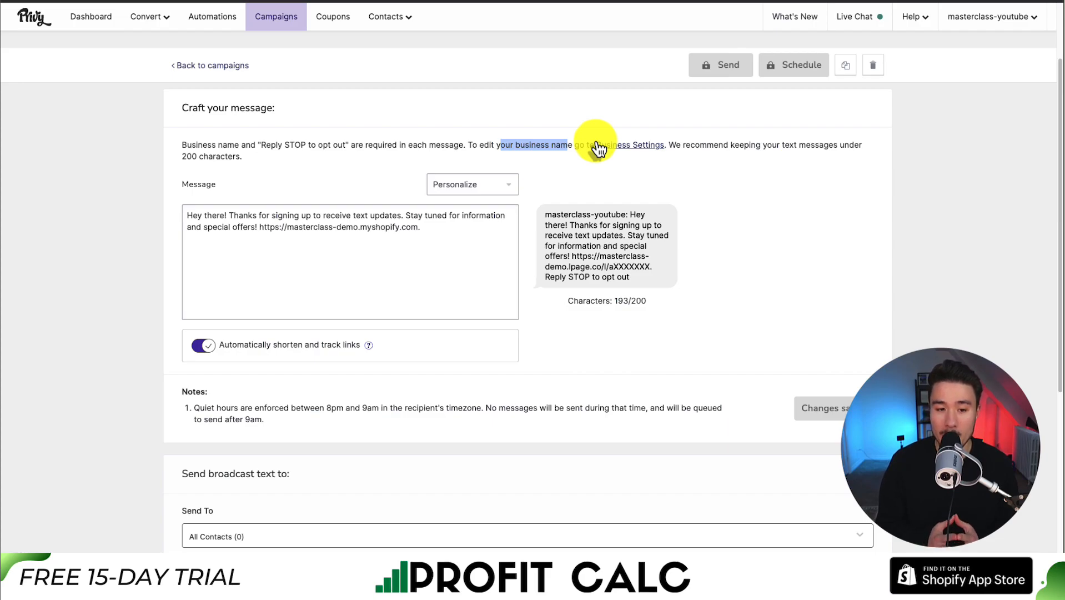
pyautogui.click(713, 169)
pyautogui.moveTo(720, 144); pyautogui.dragTo(818, 146)
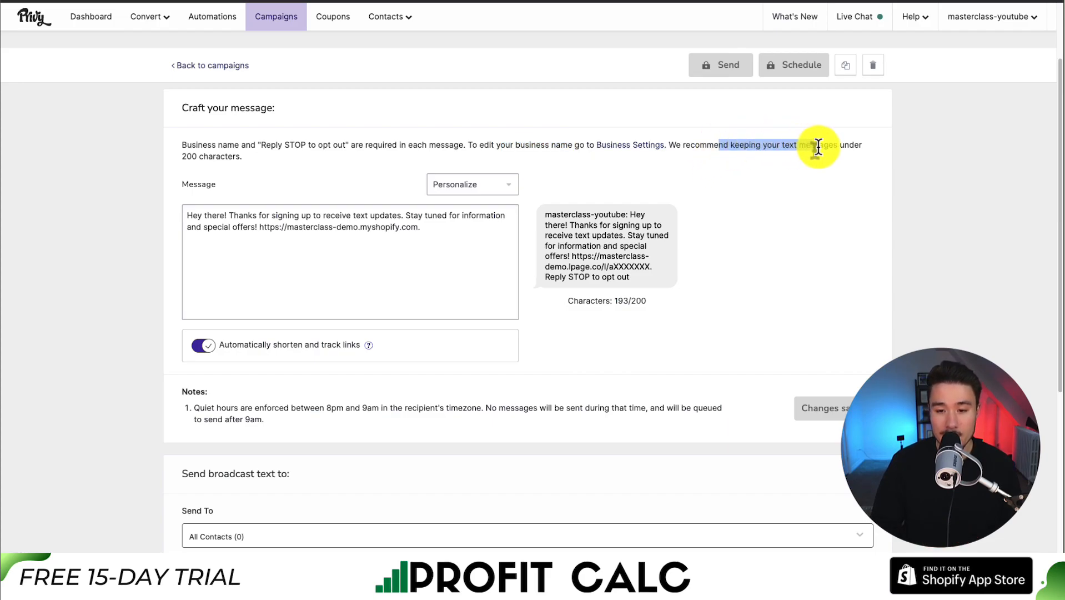
pyautogui.click(389, 176)
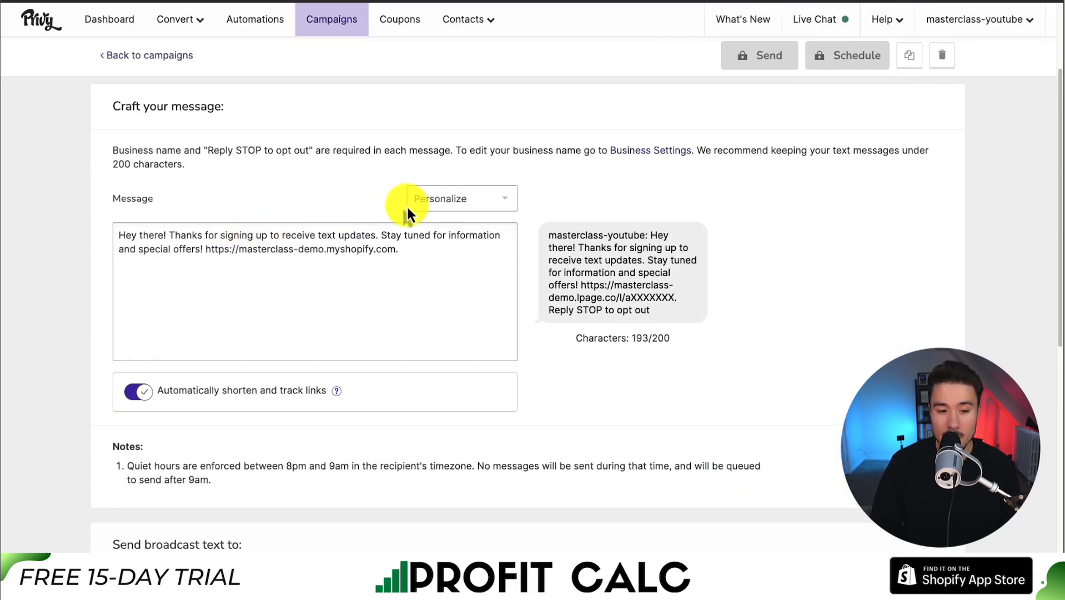
# Step: Insert the Full Name personalization tag at the end of the text message
pyautogui.click(409, 205)
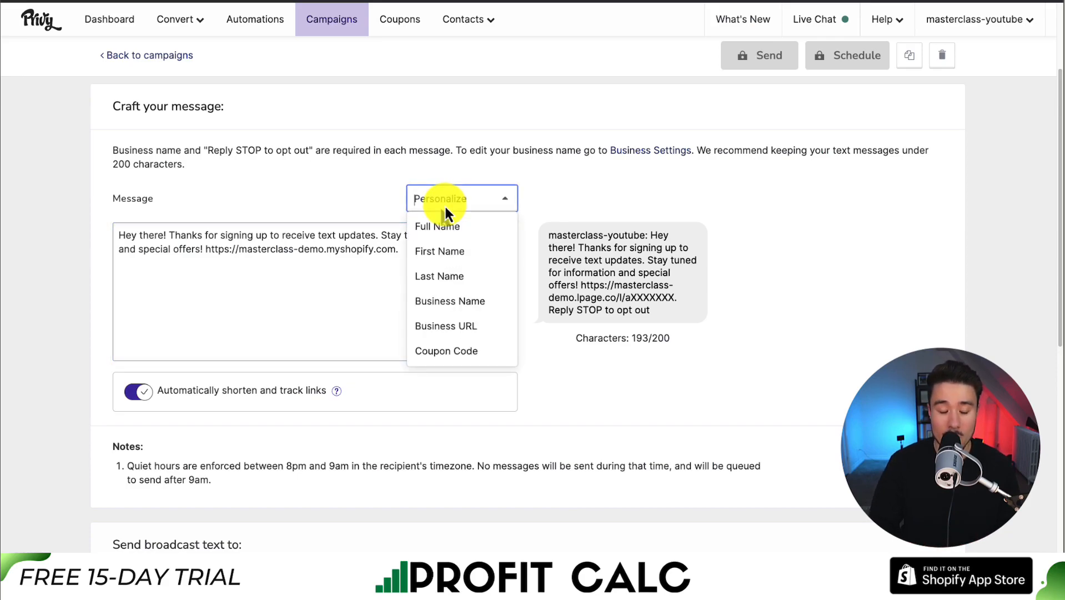
pyautogui.click(304, 289)
pyautogui.click(456, 199)
pyautogui.click(461, 225)
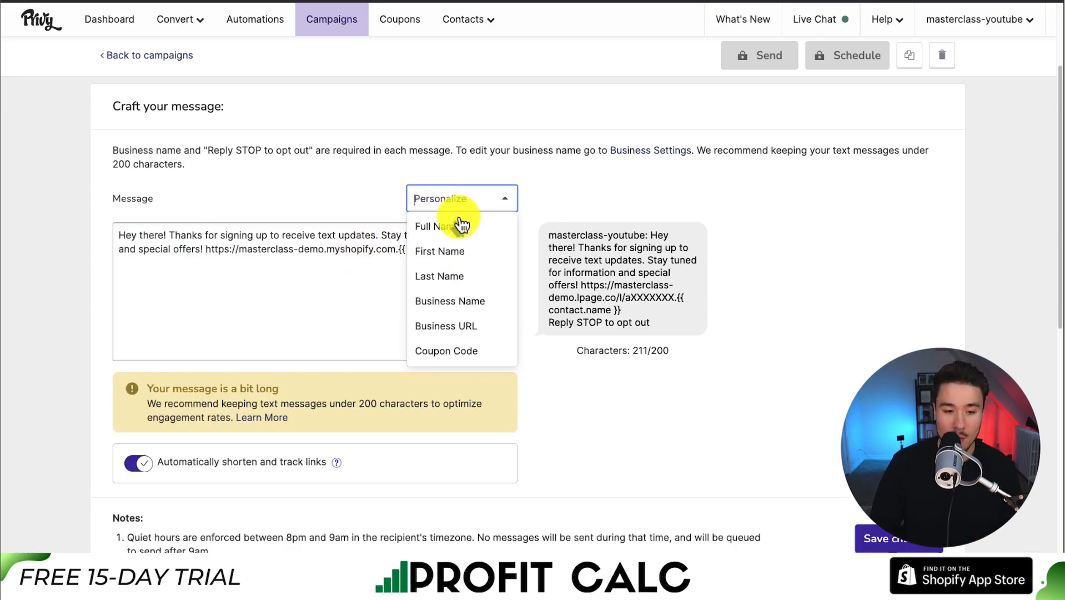
pyautogui.click(441, 251)
# Step: Move the {{ contact.name }} tag into the greeting, replacing the word "there" after "Hey"
pyautogui.moveTo(397, 250); pyautogui.dragTo(488, 249)
pyautogui.hotkey('ctrl', 'c')
pyautogui.press('BackSpace')
pyautogui.press('BackSpace')
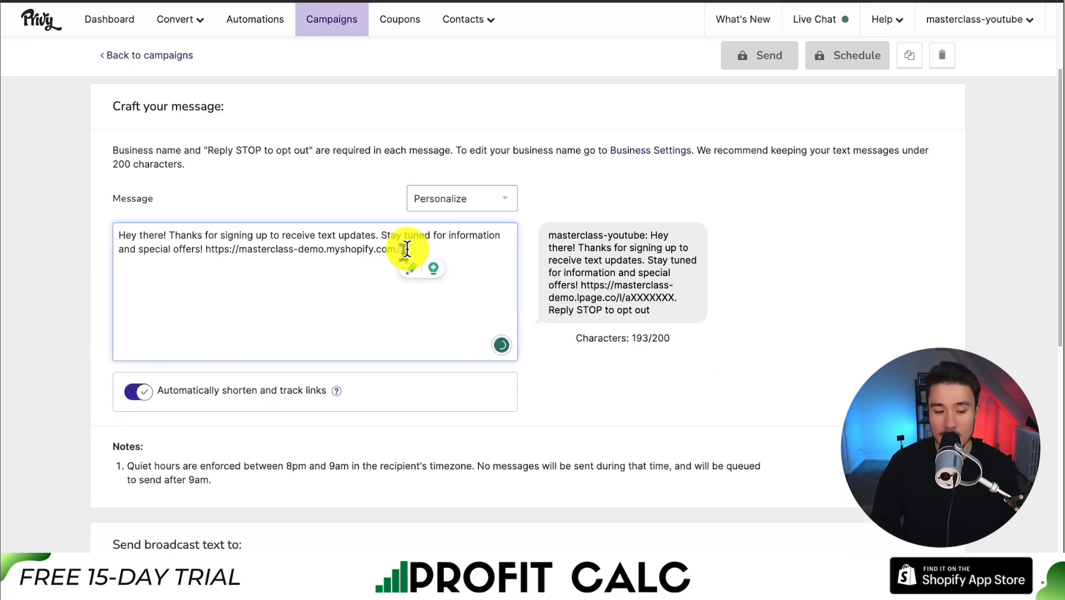
pyautogui.doubleClick(164, 236)
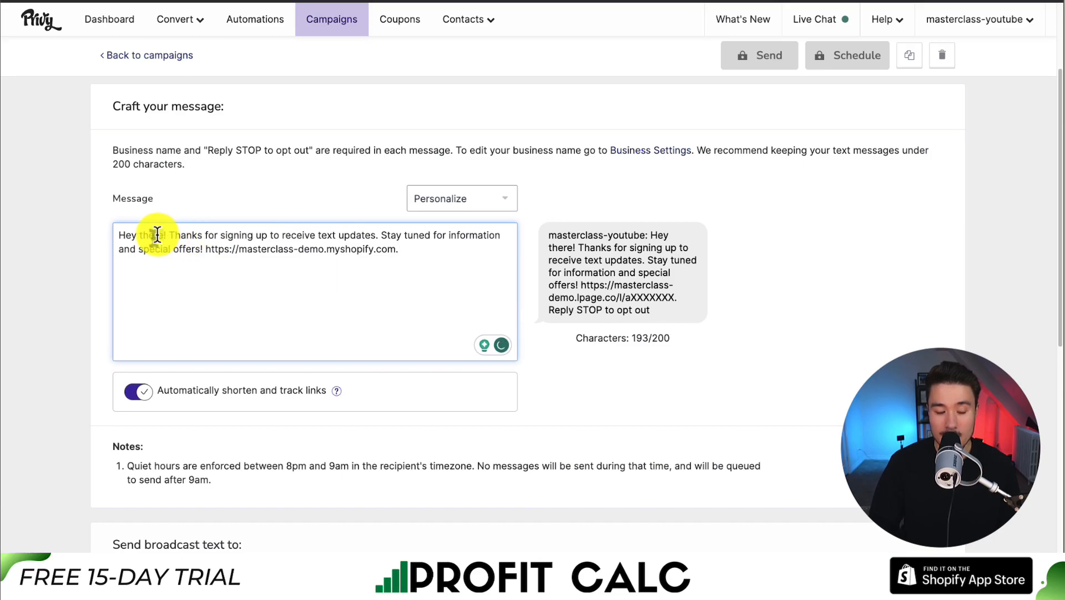
pyautogui.hotkey('ctrl', 'v')
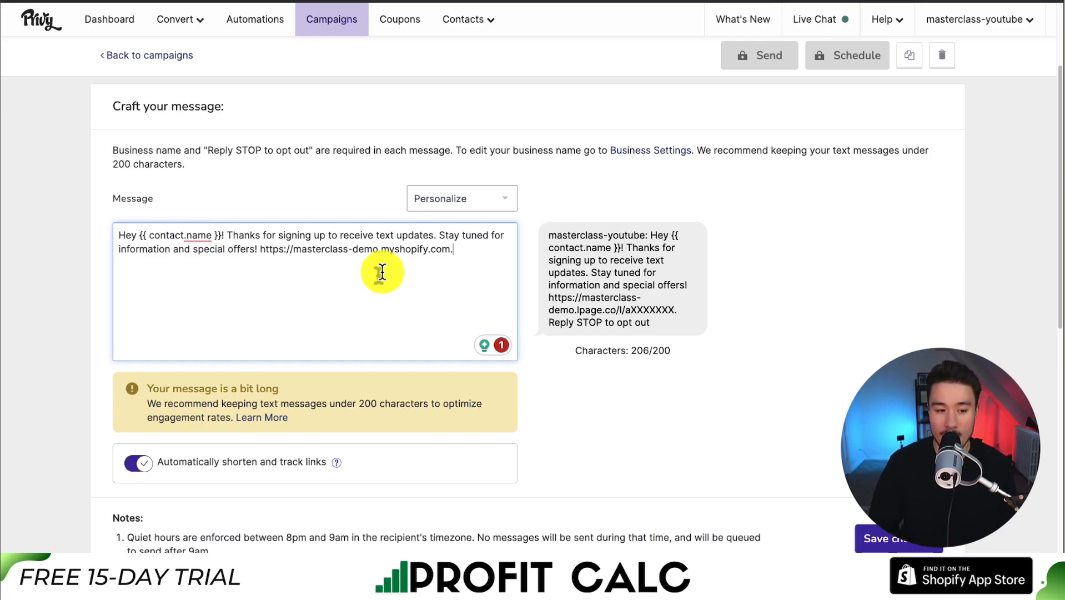
# Step: Replace the message text between the greeting and the store address with the Coupon Code tag, removing the leftover "Th"
pyautogui.moveTo(239, 236); pyautogui.dragTo(293, 250)
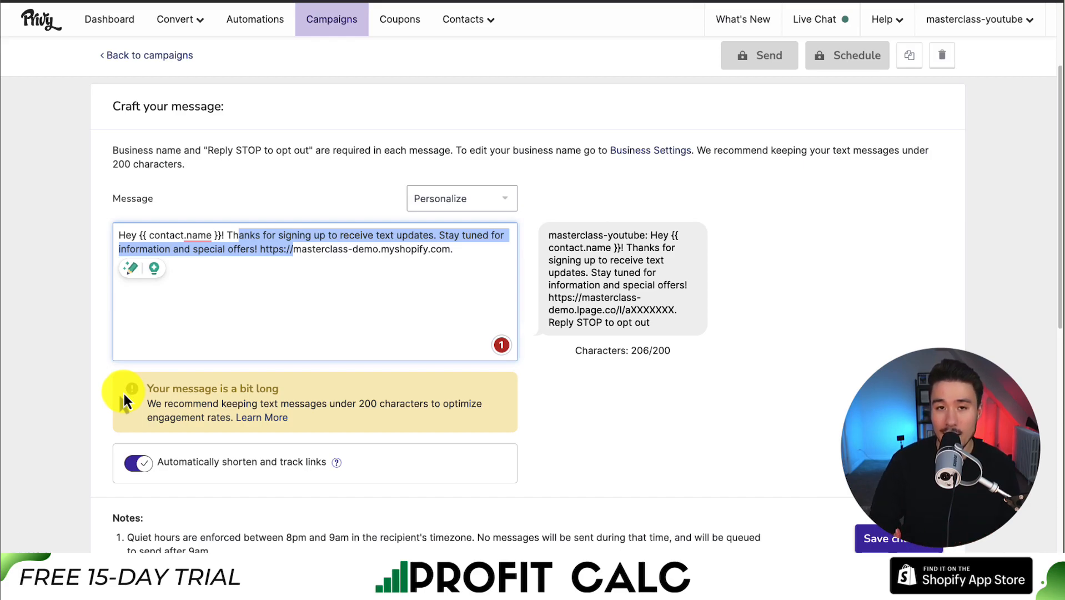
pyautogui.click(451, 197)
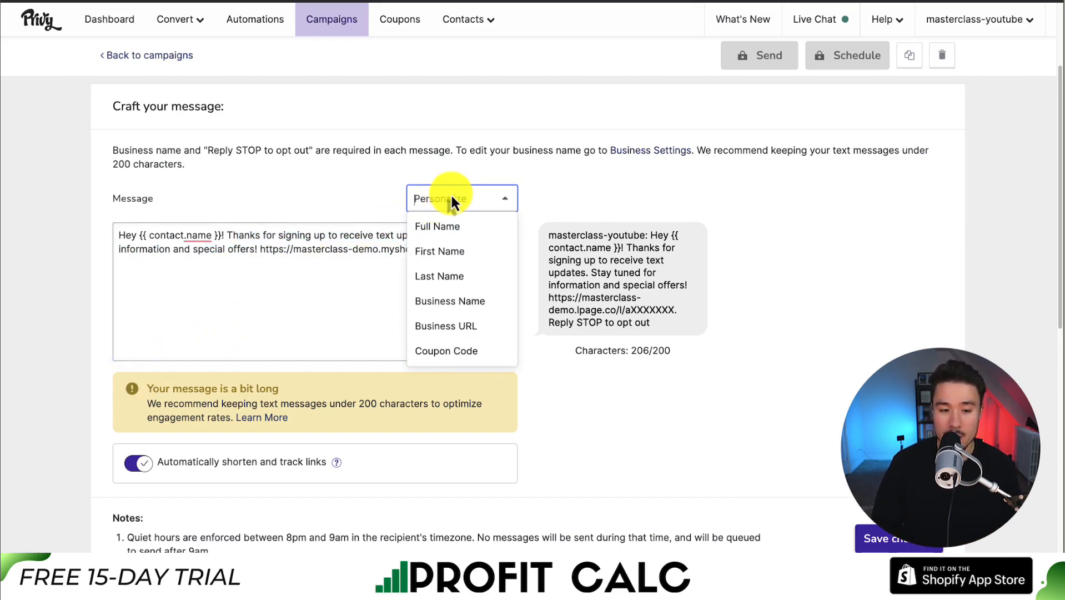
pyautogui.click(439, 350)
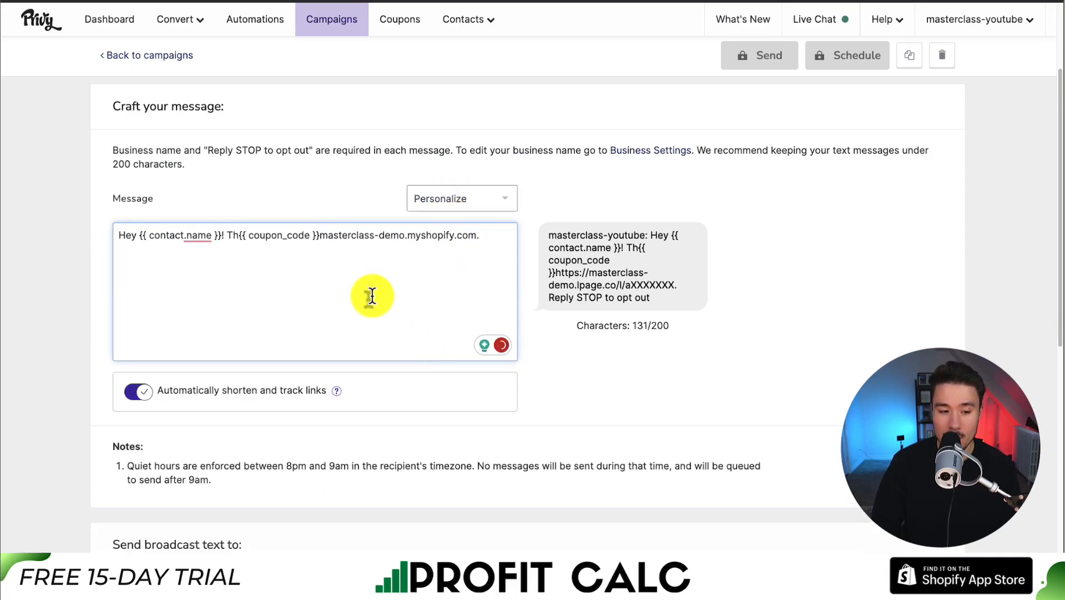
pyautogui.moveTo(319, 236); pyautogui.dragTo(239, 237)
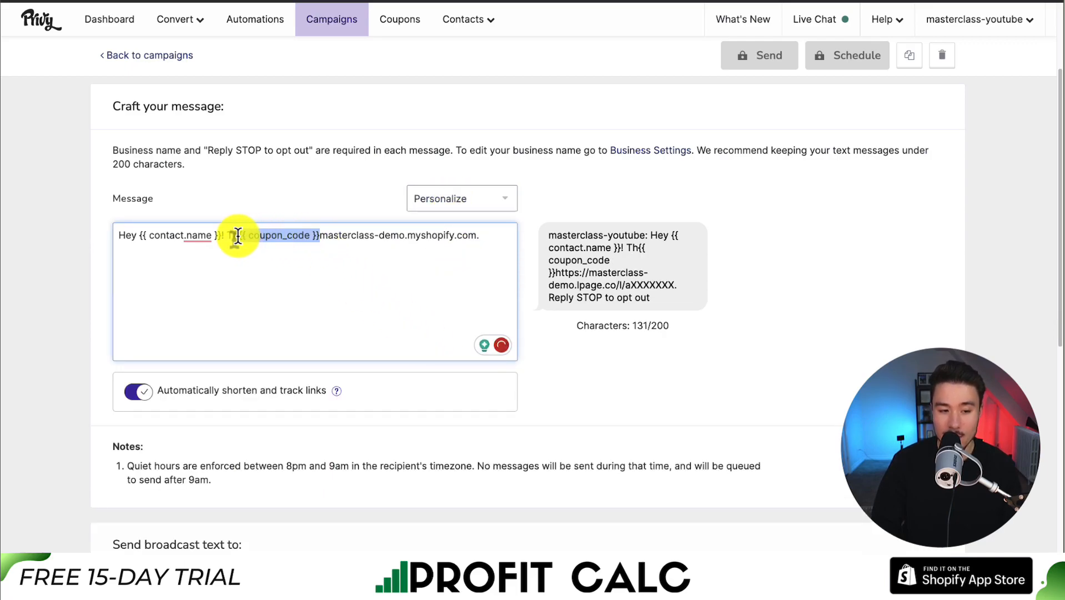
pyautogui.click(238, 238)
pyautogui.press('BackSpace')
pyautogui.press('BackSpace')
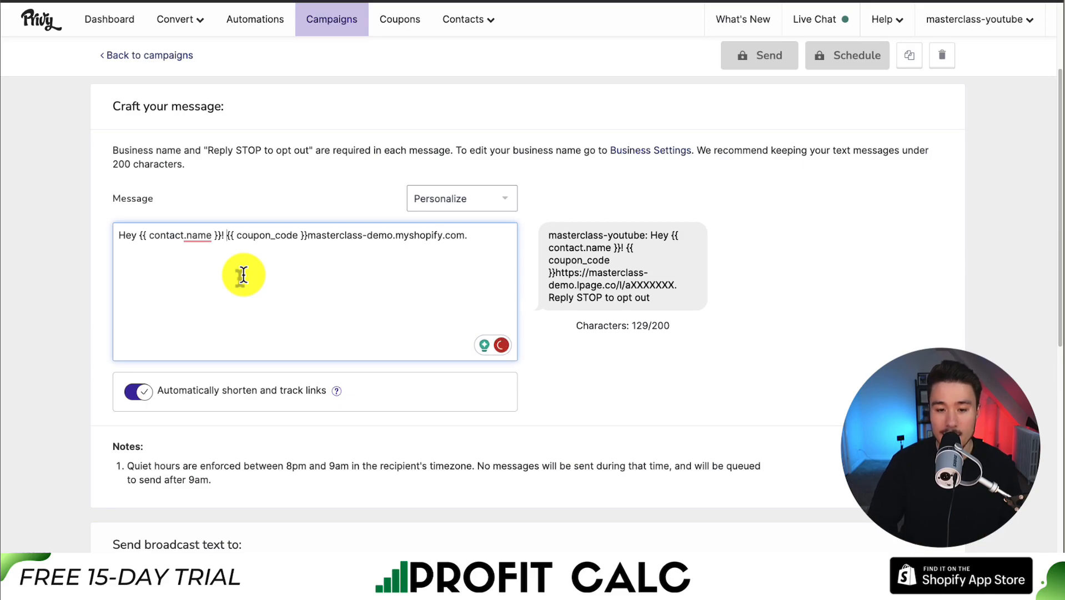
# Step: Review the automatic link shortening and tracking option and the quiet hours note below the message
pyautogui.scroll(-3, 302, 323)
pyautogui.moveTo(171, 203); pyautogui.dragTo(308, 205)
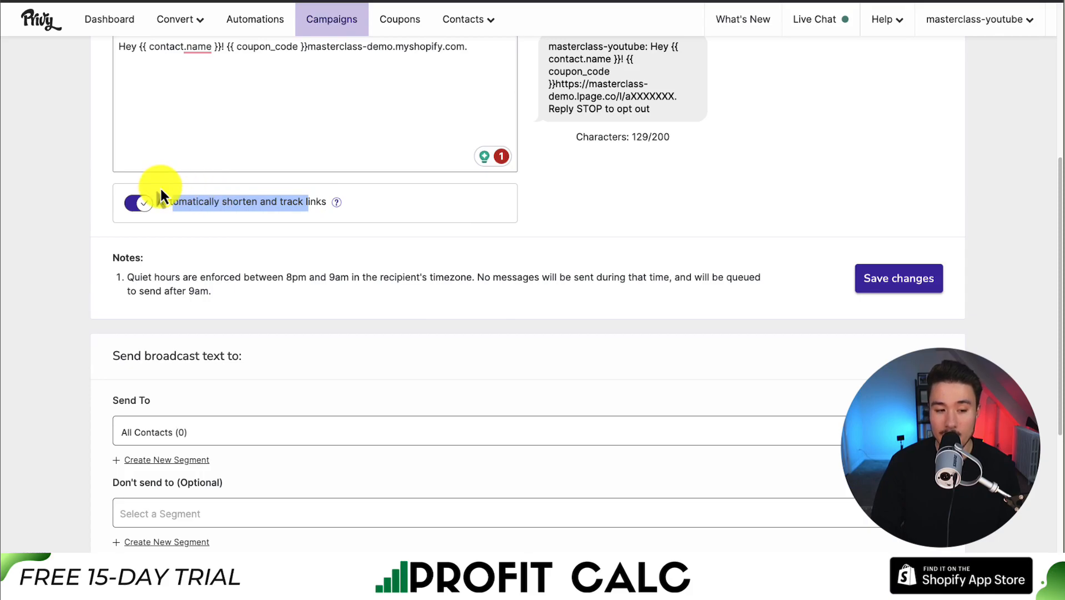
pyautogui.scroll(-1, 174, 250)
pyautogui.tripleClick(171, 255)
pyautogui.click(183, 255)
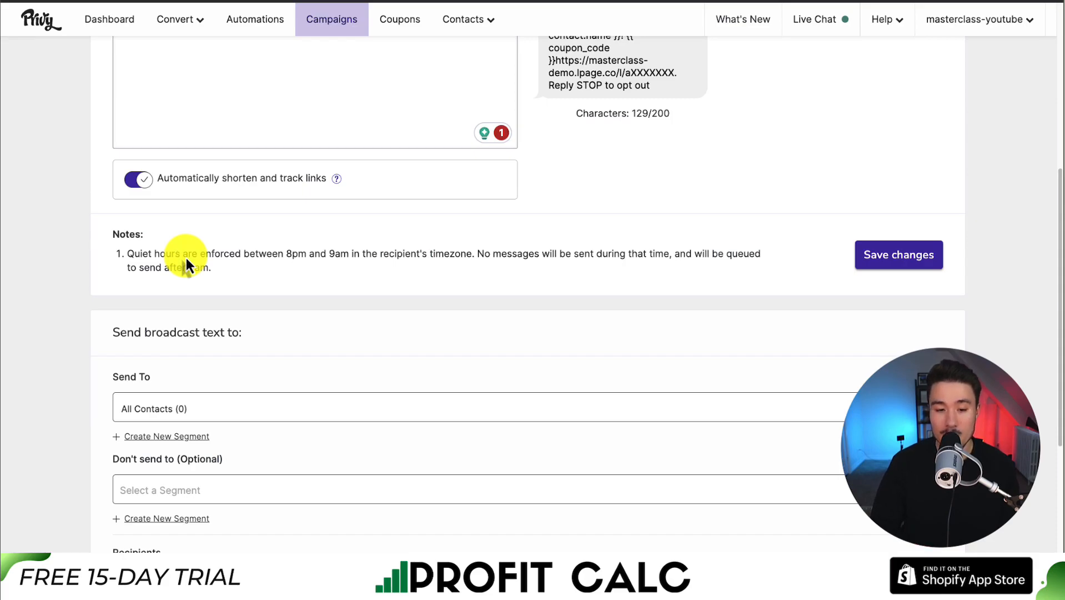
pyautogui.moveTo(567, 254); pyautogui.dragTo(537, 265)
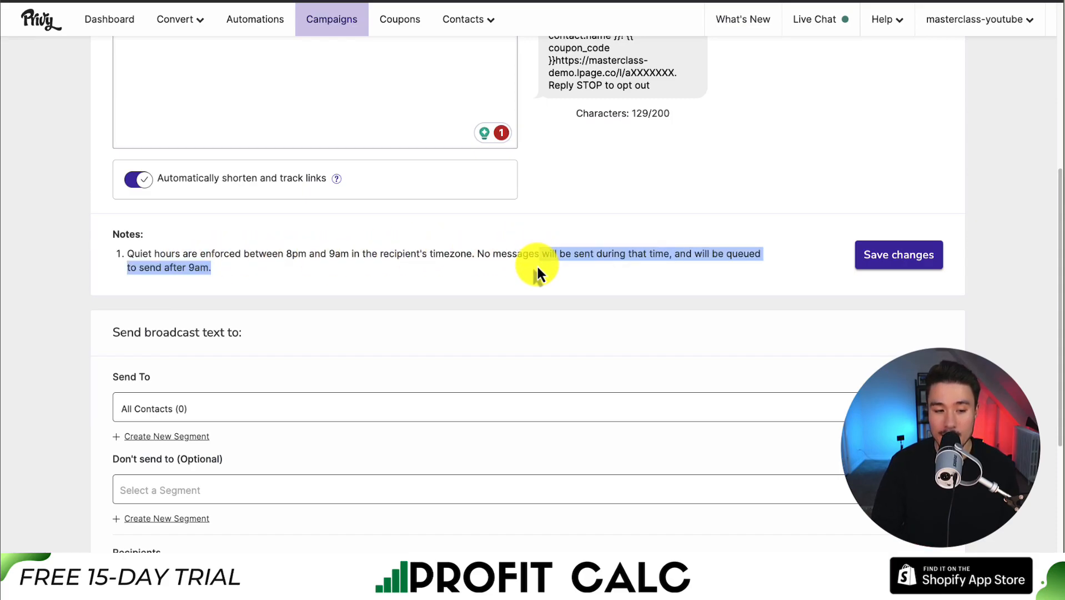
pyautogui.click(537, 266)
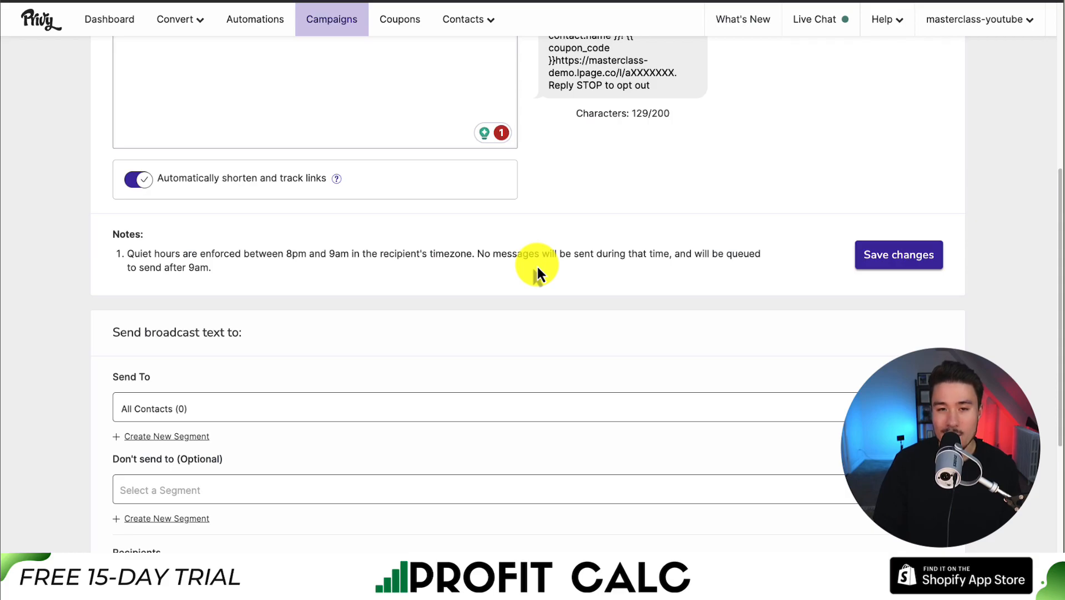
pyautogui.moveTo(536, 265); pyautogui.dragTo(403, 264)
# Step: Review the broadcast recipient settings, including the available Send To segments and the optional exclusion segment
pyautogui.scroll(-4, 403, 265)
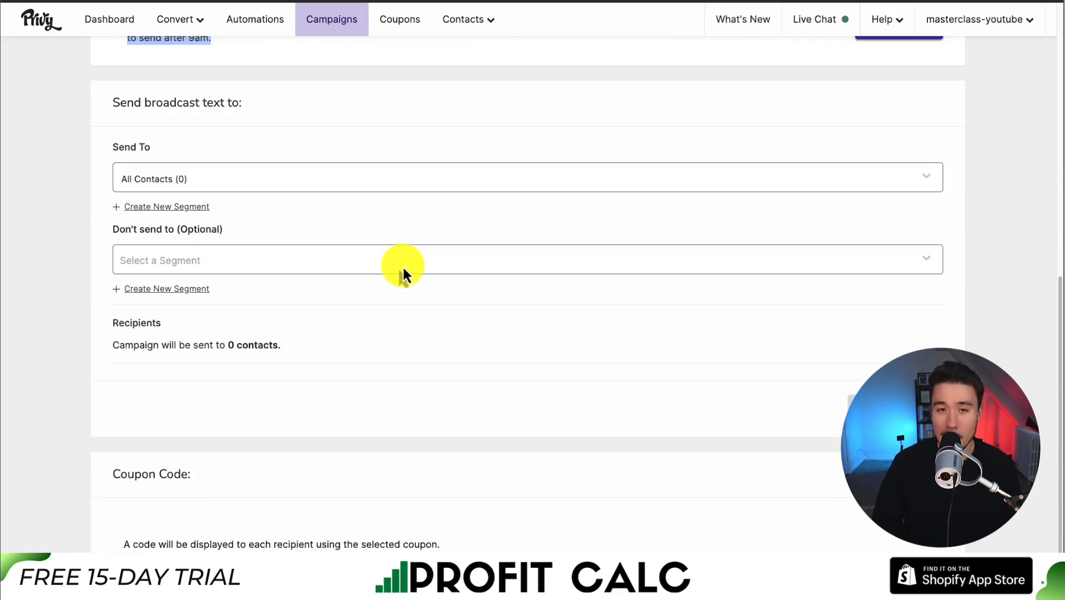
pyautogui.moveTo(150, 104); pyautogui.dragTo(243, 106)
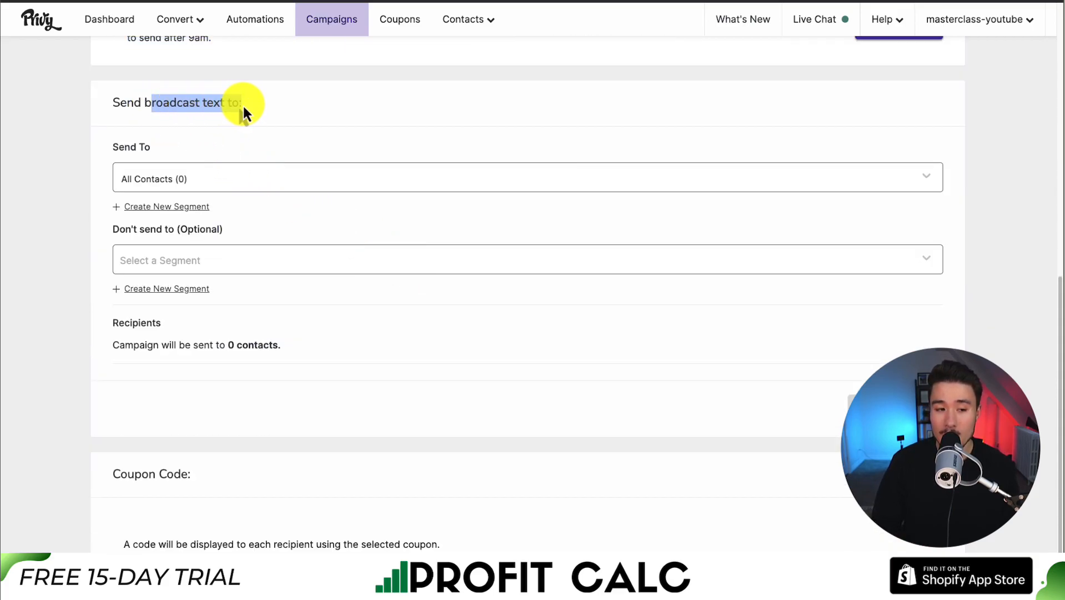
pyautogui.click(245, 112)
pyautogui.click(176, 187)
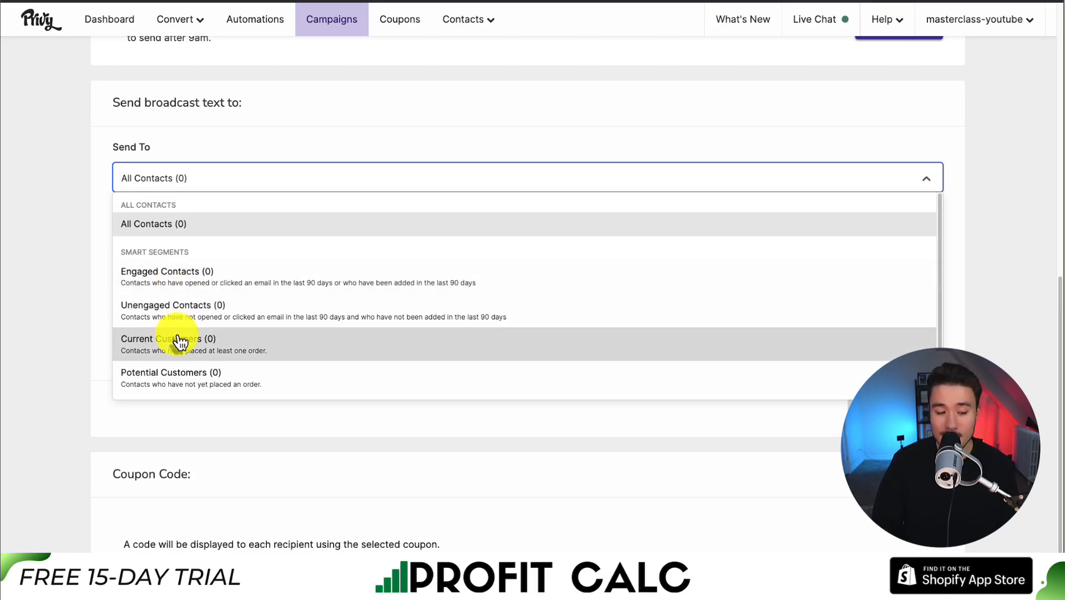
pyautogui.click(108, 331)
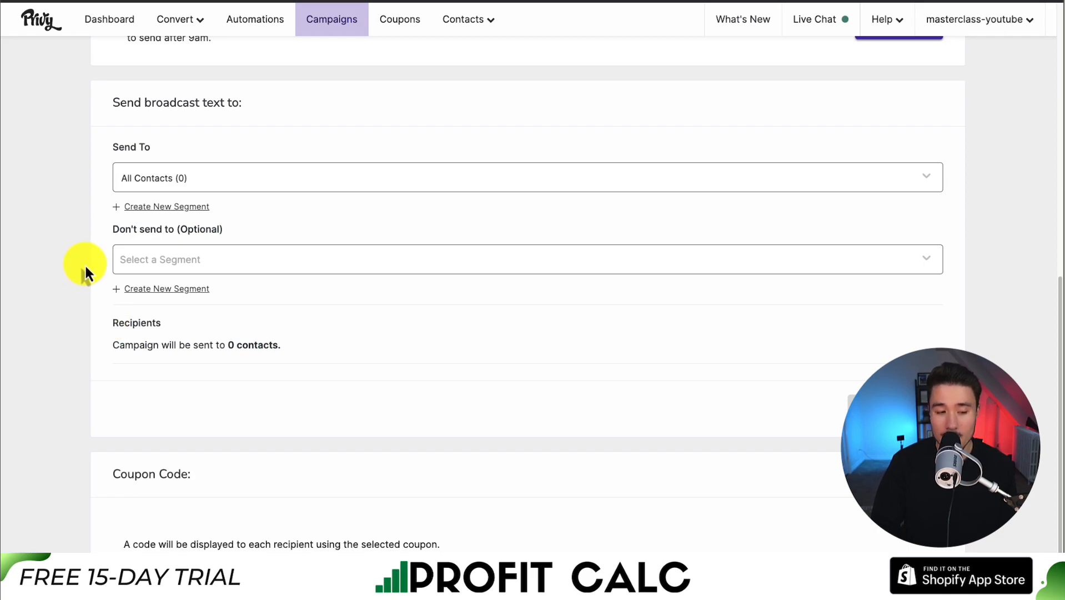
pyautogui.moveTo(139, 229); pyautogui.dragTo(237, 233)
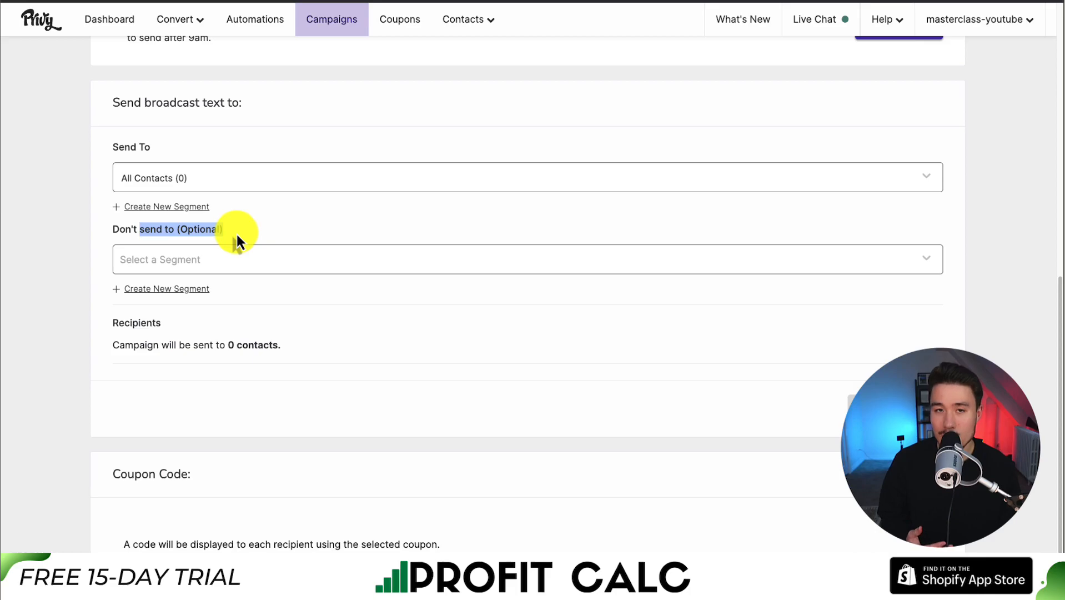
pyautogui.scroll(-2, 237, 232)
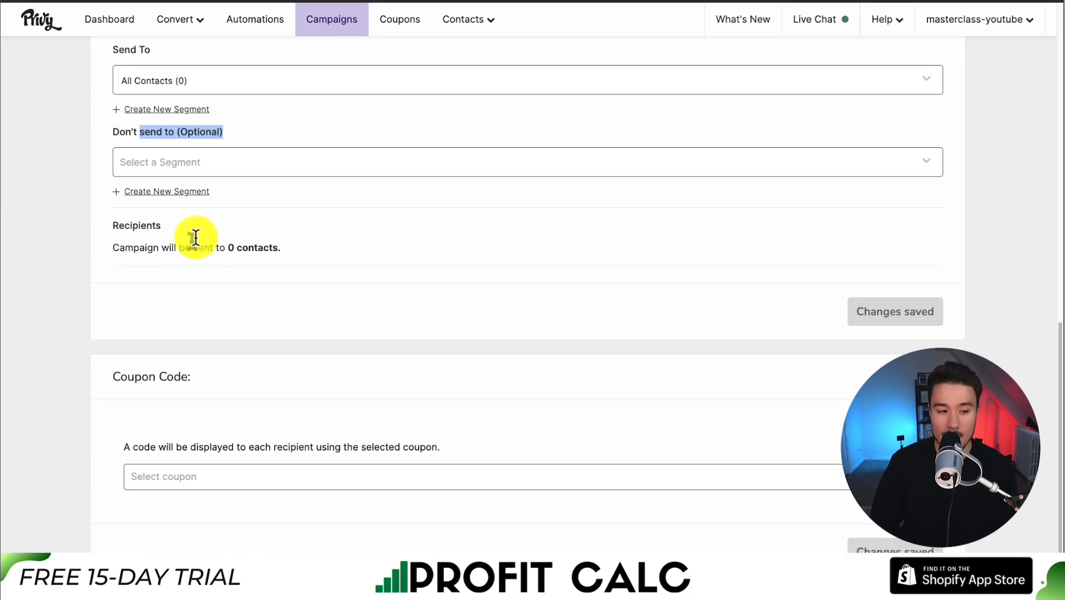
# Step: Check the campaign's recipients line and select the 10% off coupon for its coupon code
pyautogui.moveTo(119, 245); pyautogui.dragTo(288, 253)
pyautogui.click(284, 260)
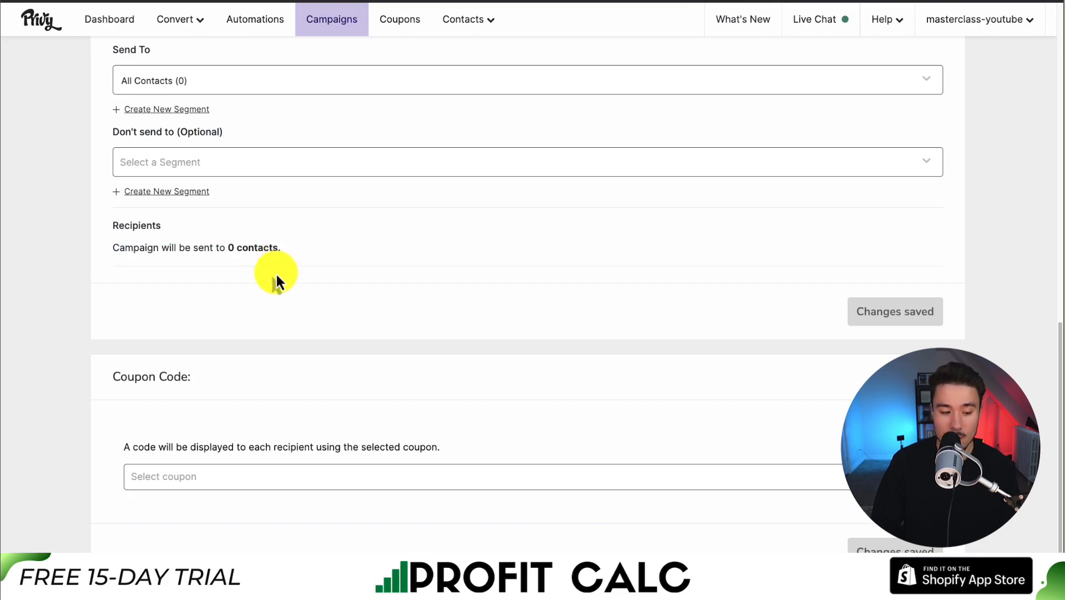
pyautogui.click(132, 483)
pyautogui.click(136, 507)
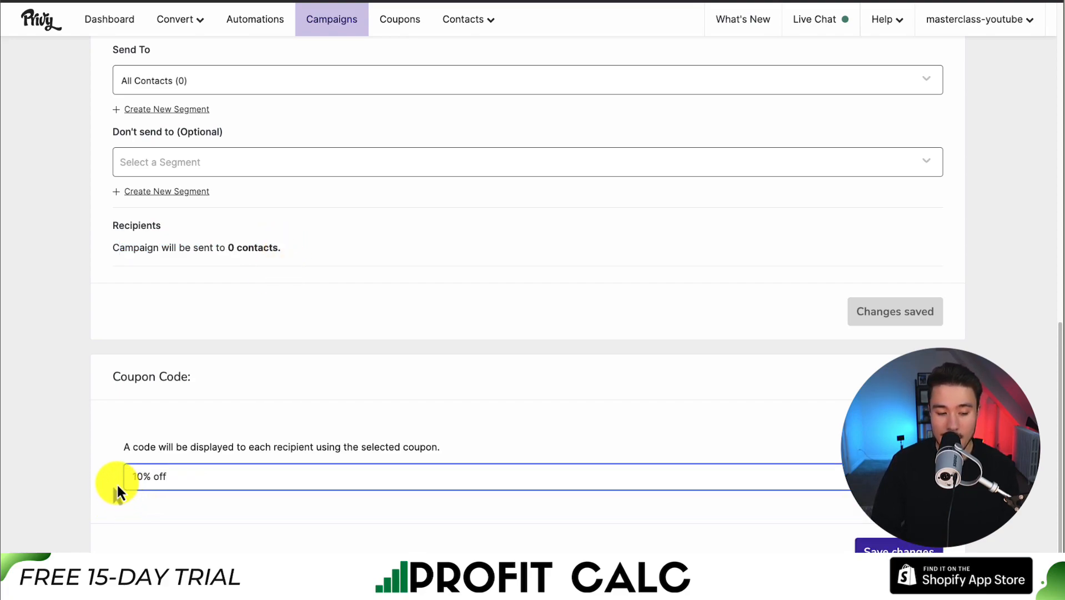
pyautogui.moveTo(118, 485); pyautogui.dragTo(228, 488)
pyautogui.click(282, 419)
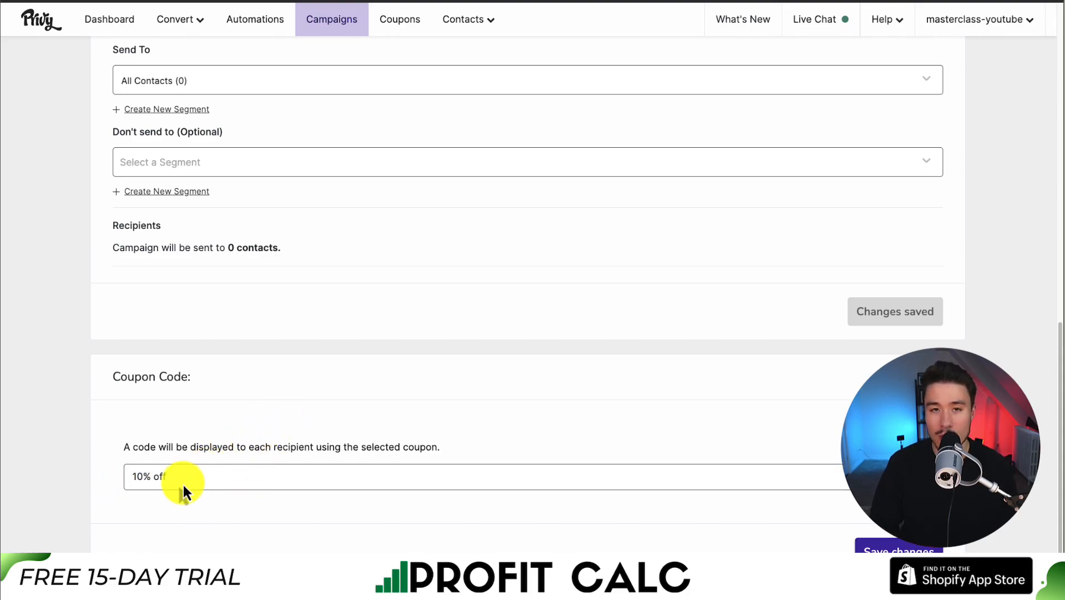
# Step: Create a new Abandoned Cart Text automation
pyautogui.scroll(12, 311, 437)
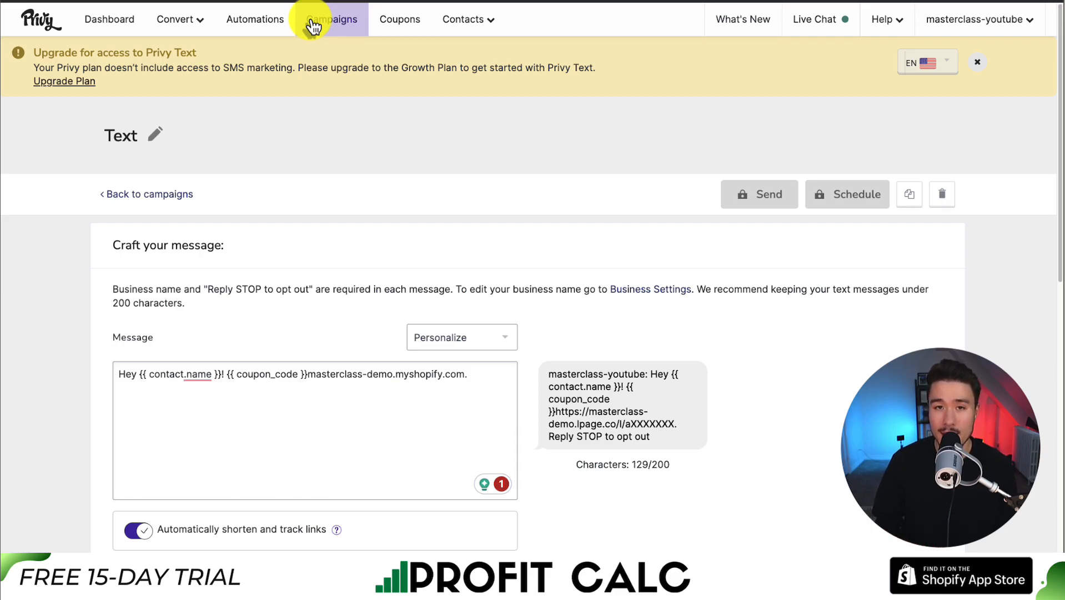
pyautogui.click(260, 31)
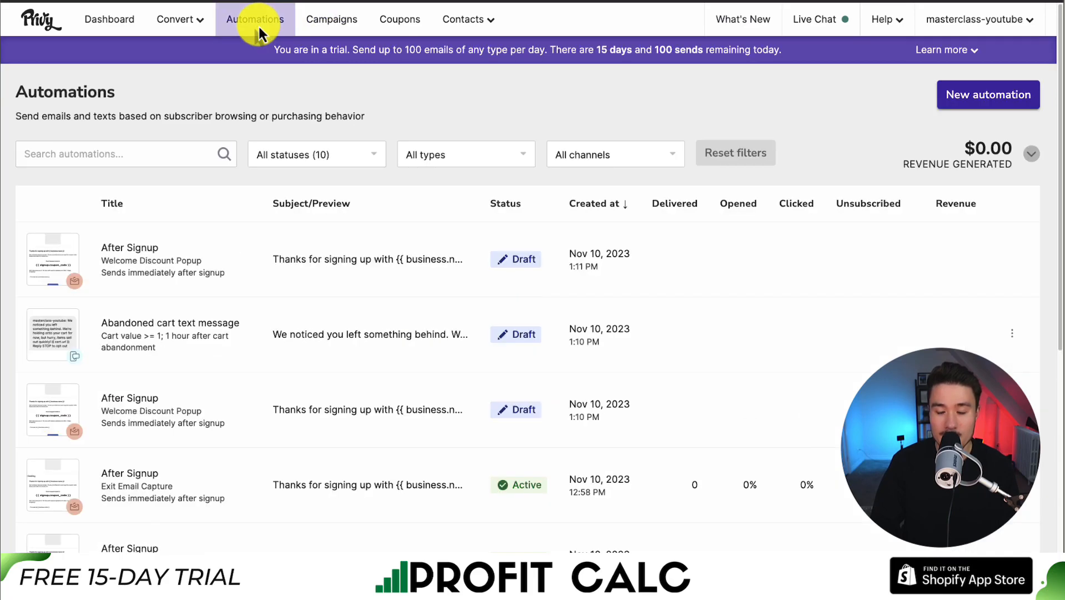
pyautogui.click(988, 102)
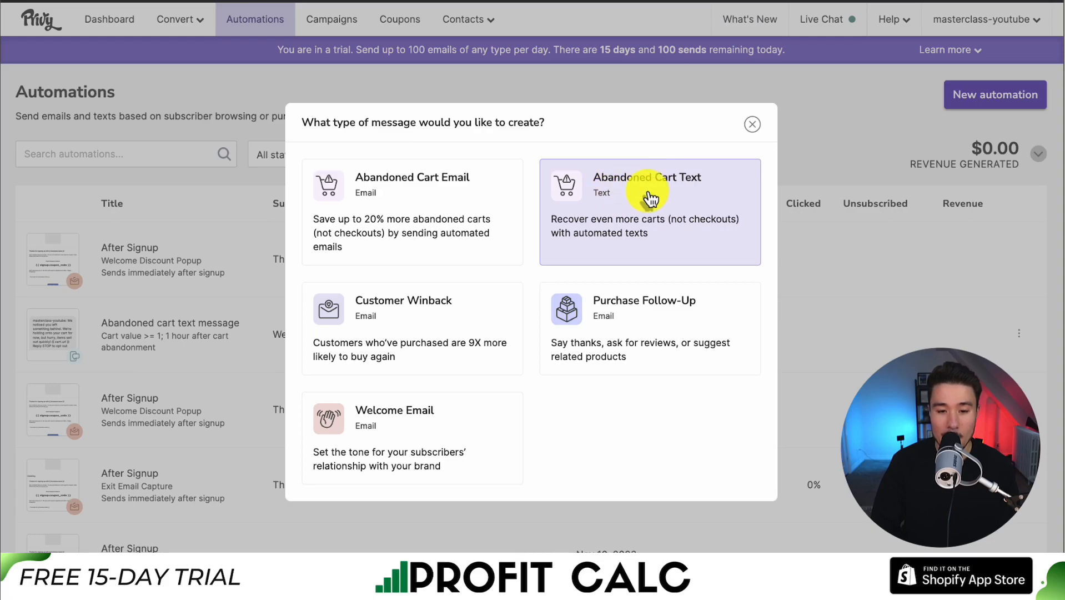
pyautogui.click(695, 200)
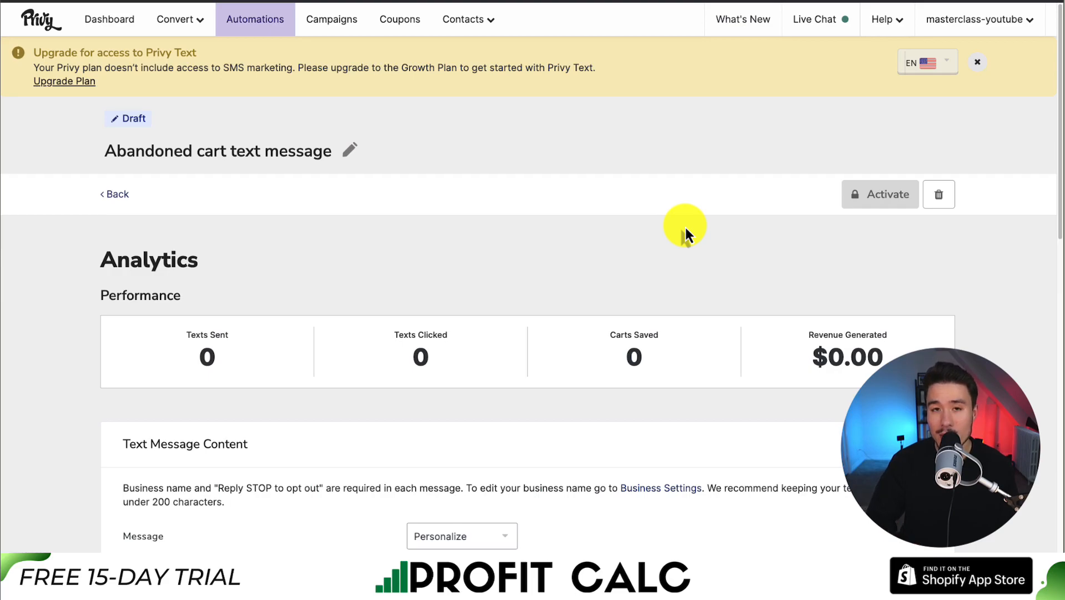
# Step: Replace the {{ cart.url }} tag at the end of the abandoned cart message with the Full Name tag
pyautogui.scroll(-3, 685, 225)
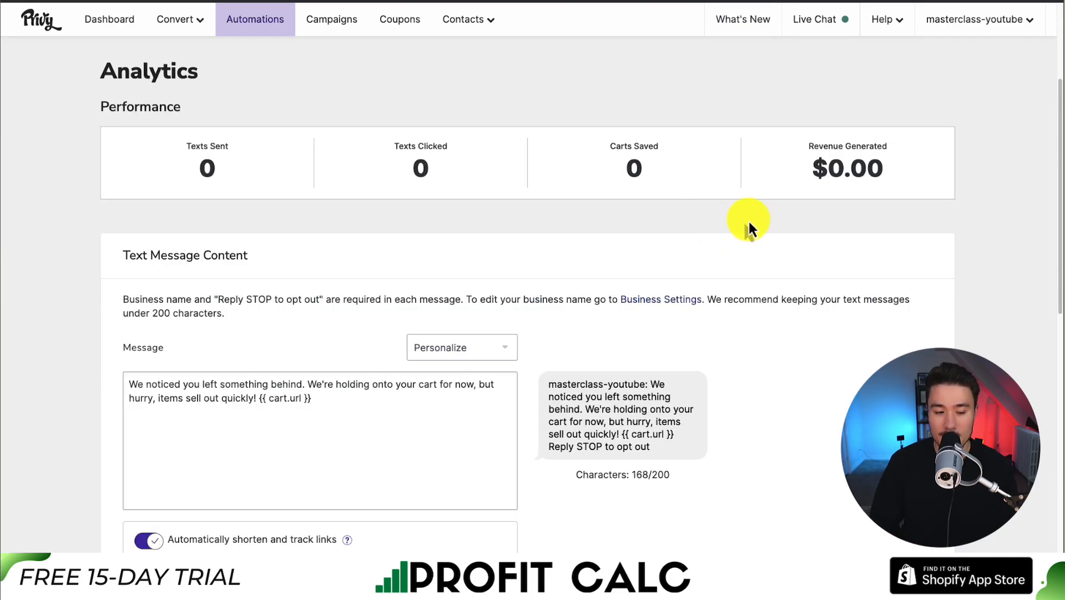
pyautogui.moveTo(1059, 195); pyautogui.dragTo(1051, 260)
pyautogui.moveTo(179, 105); pyautogui.dragTo(211, 161)
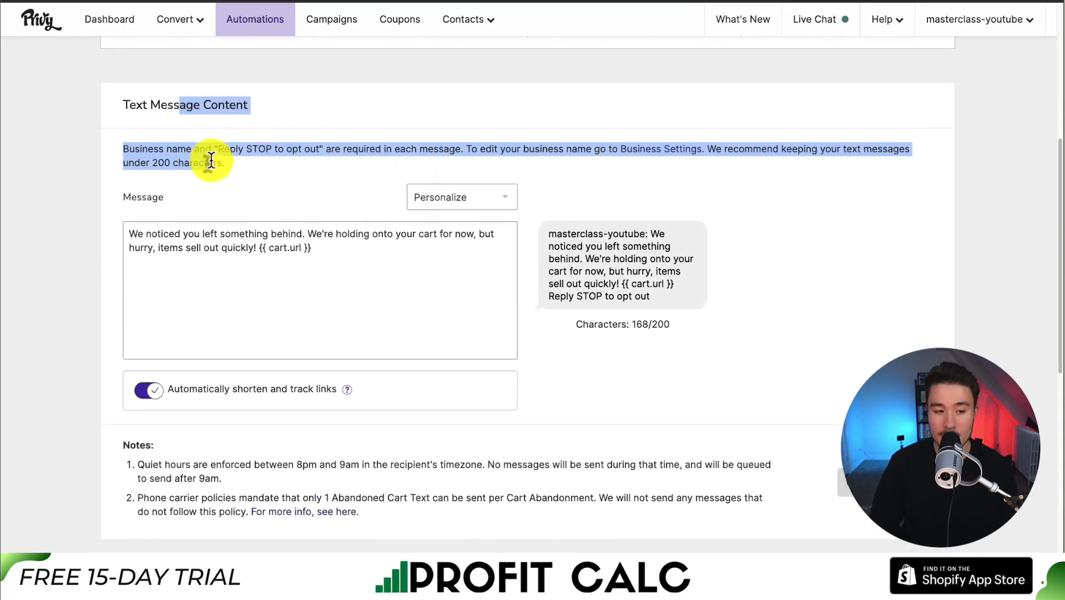
pyautogui.click(245, 193)
pyautogui.moveTo(259, 247)
pyautogui.mouseDown()
pyautogui.moveTo(321, 251)
pyautogui.moveTo(259, 245)
pyautogui.mouseUp()
pyautogui.click(321, 251)
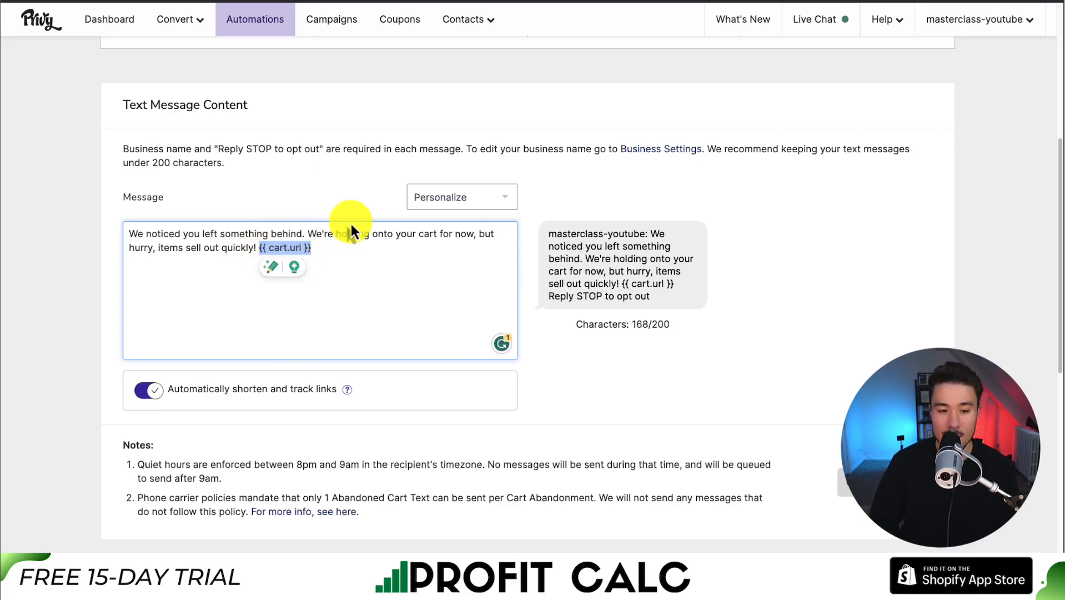
pyautogui.click(438, 198)
pyautogui.click(435, 238)
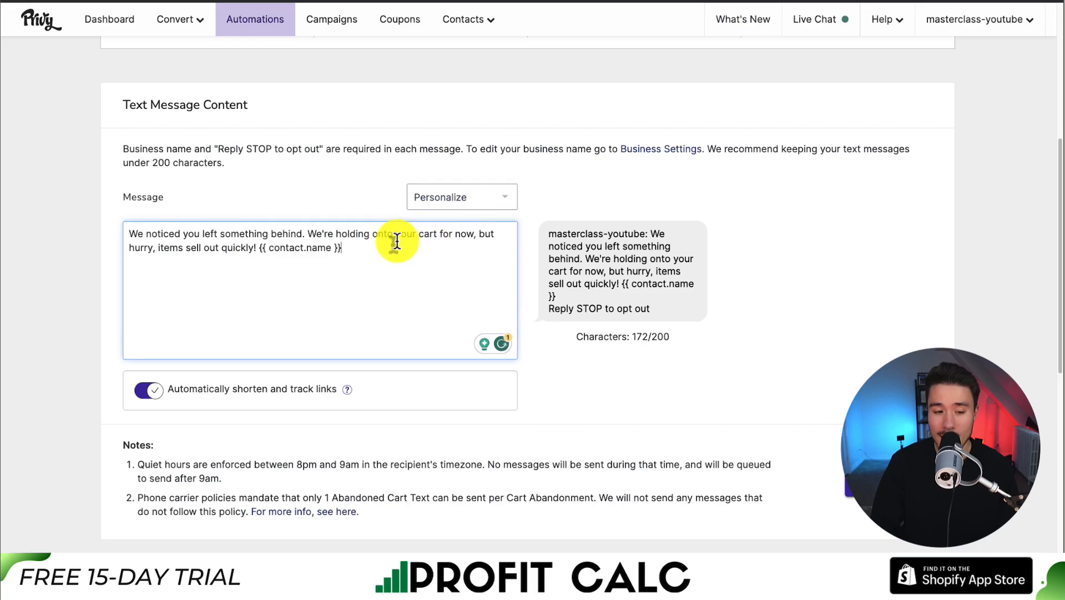
# Step: Review the notes below the message on the carrier policy for abandoned cart texts and on quiet hours
pyautogui.scroll(-4, 393, 239)
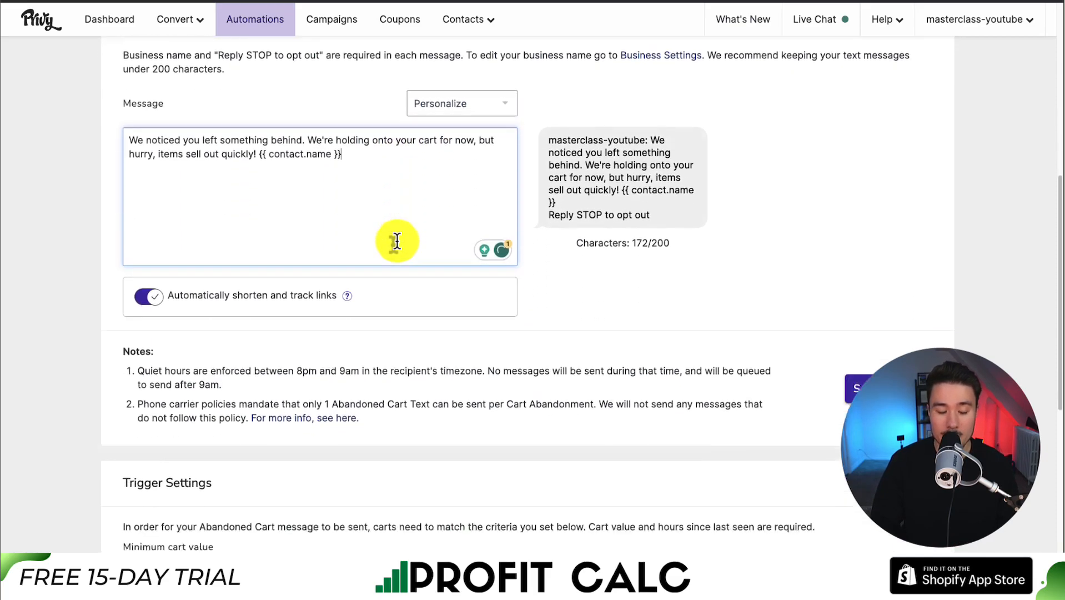
pyautogui.moveTo(168, 271); pyautogui.dragTo(591, 270)
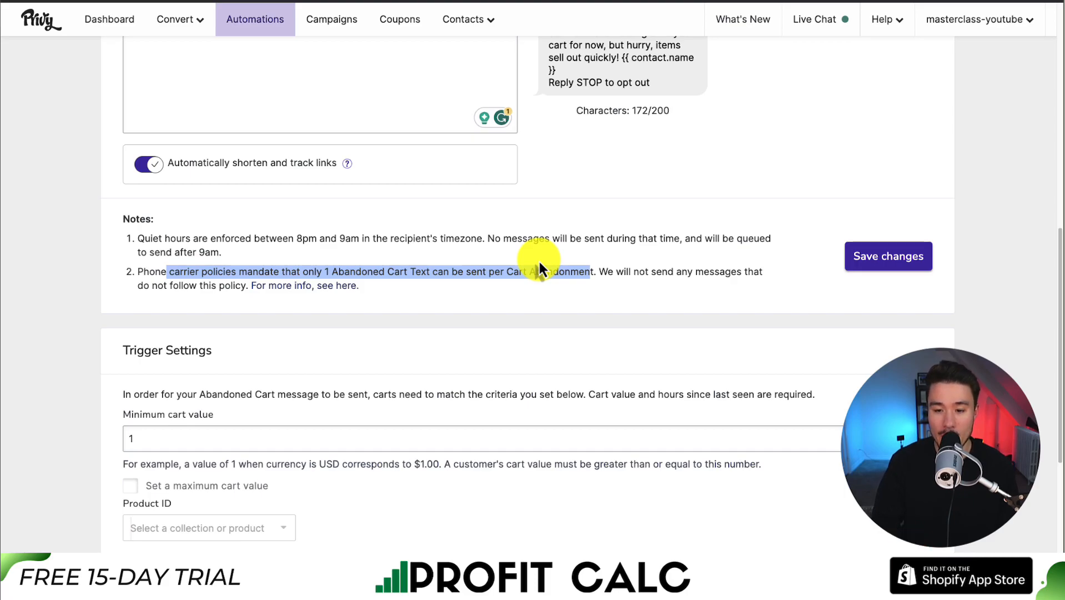
pyautogui.scroll(-1, 538, 259)
pyautogui.moveTo(163, 171); pyautogui.dragTo(225, 183)
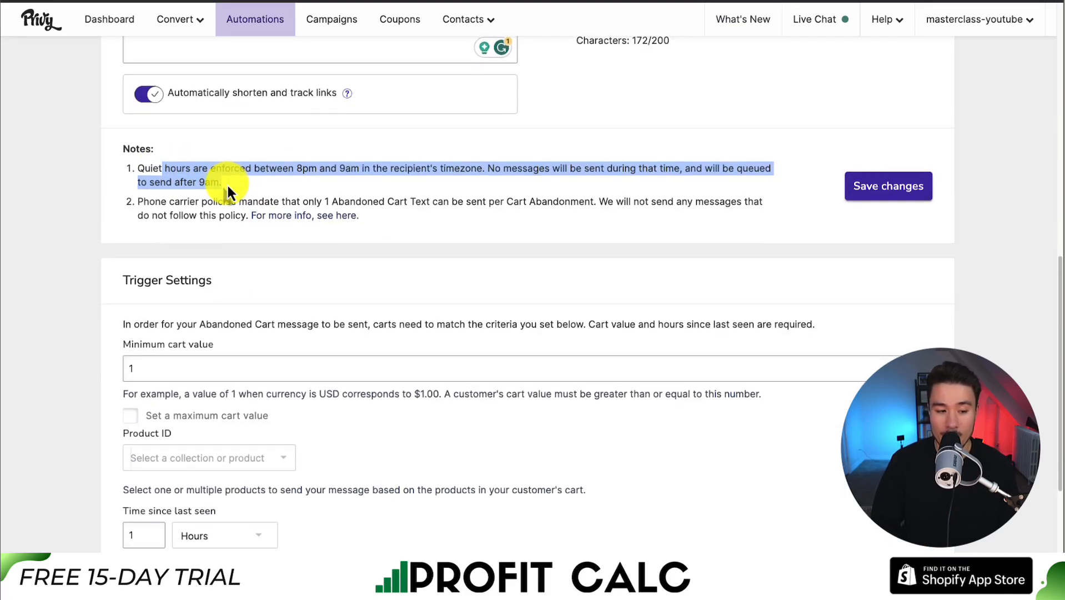
# Step: Examine the minimum cart value trigger and briefly try the optional maximum cart value setting
pyautogui.scroll(-2, 171, 214)
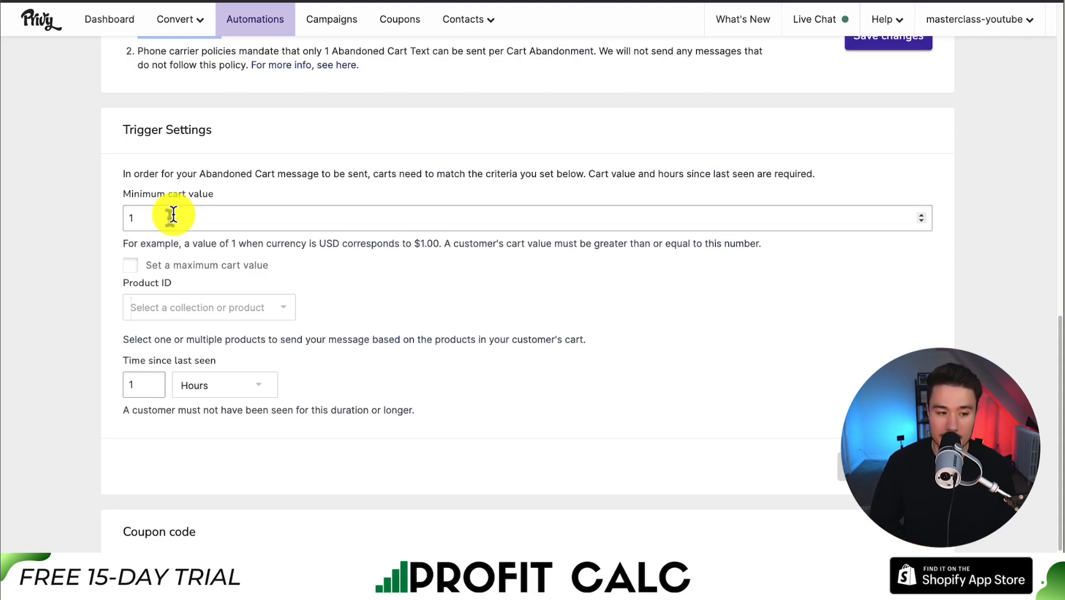
pyautogui.moveTo(173, 214); pyautogui.dragTo(123, 205)
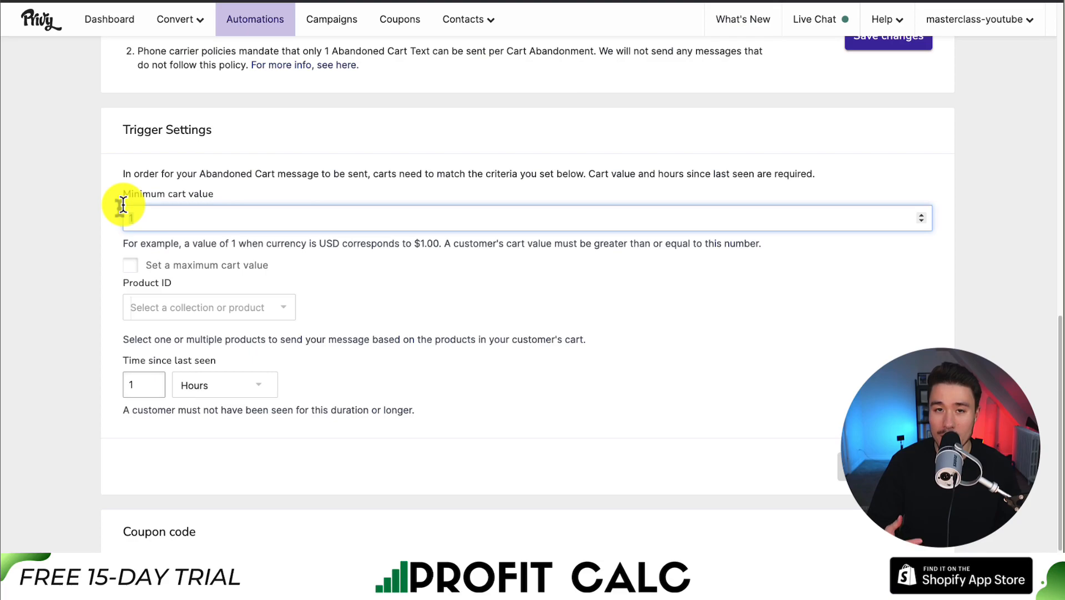
pyautogui.click(152, 266)
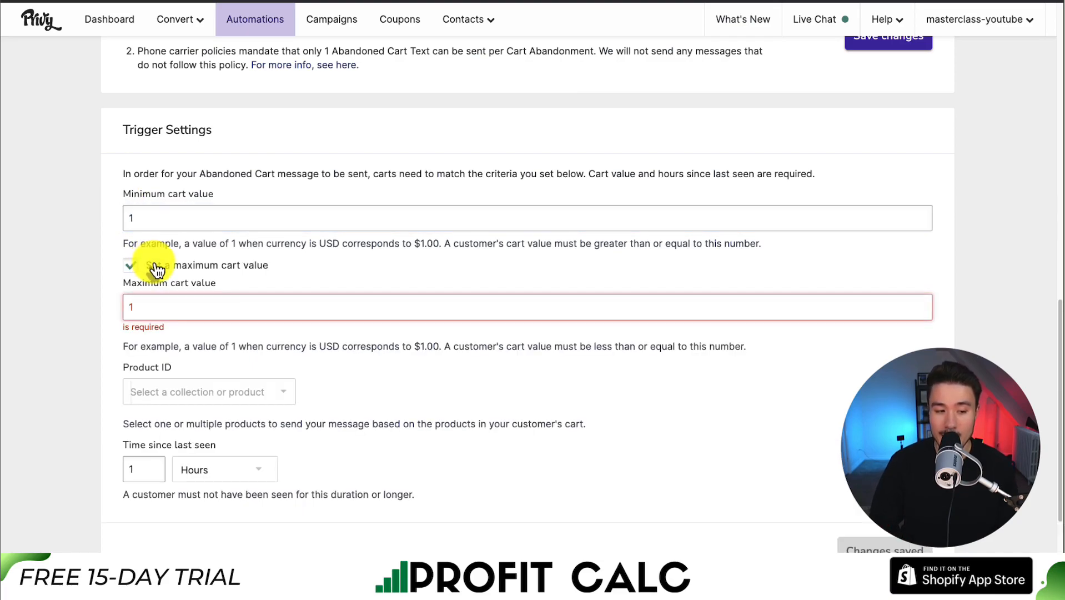
pyautogui.click(156, 269)
# Step: Examine the product or collection targeting options and the available units for Time since last seen
pyautogui.click(176, 303)
pyautogui.scroll(-1, 195, 316)
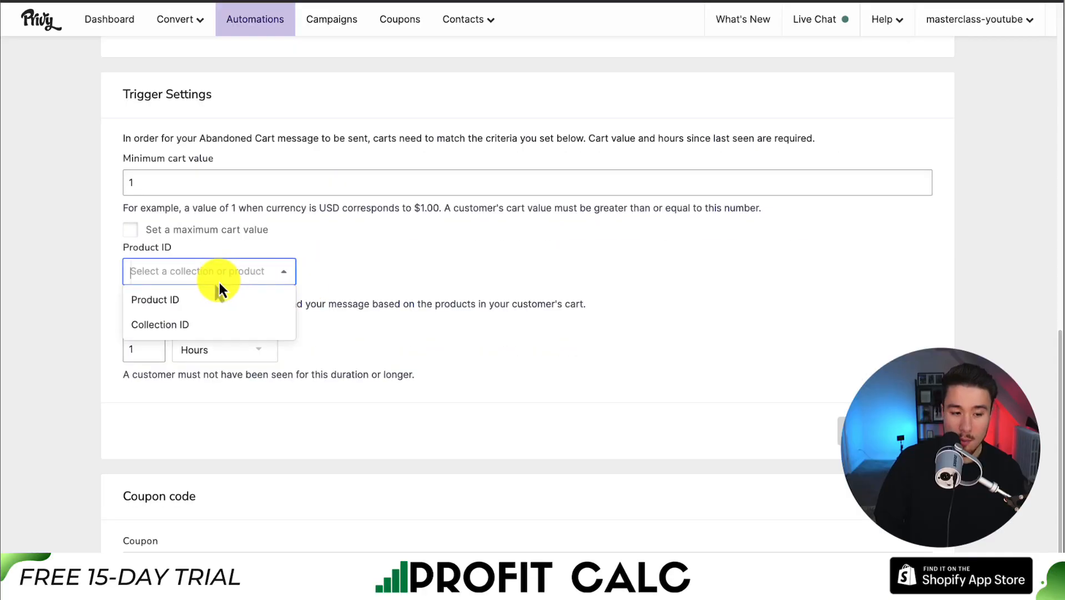
pyautogui.click(442, 284)
pyautogui.moveTo(160, 304); pyautogui.dragTo(509, 305)
pyautogui.scroll(-1, 397, 326)
pyautogui.click(389, 326)
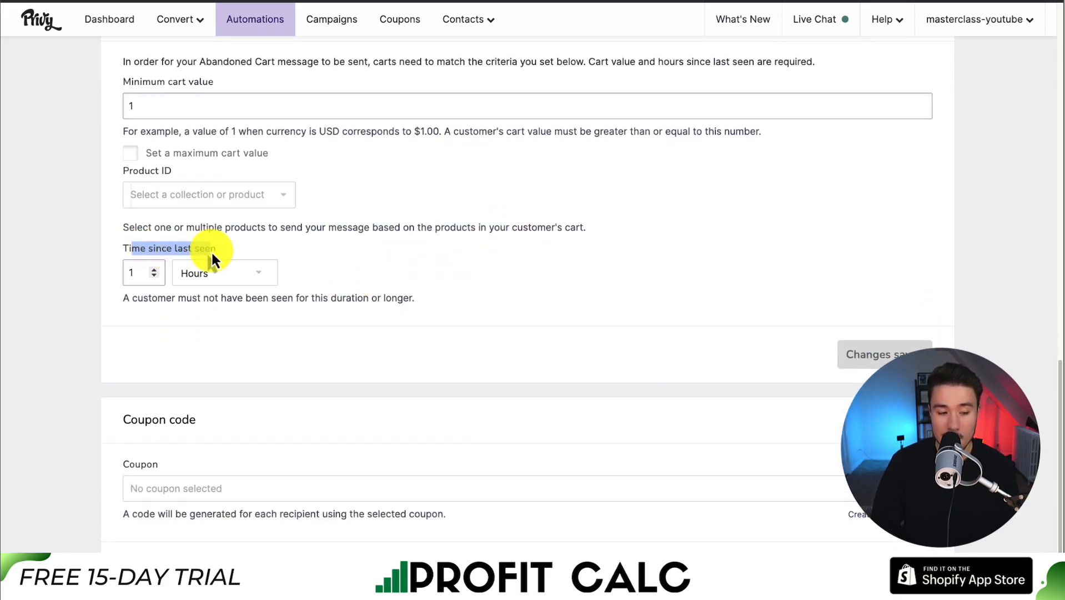
pyautogui.click(255, 285)
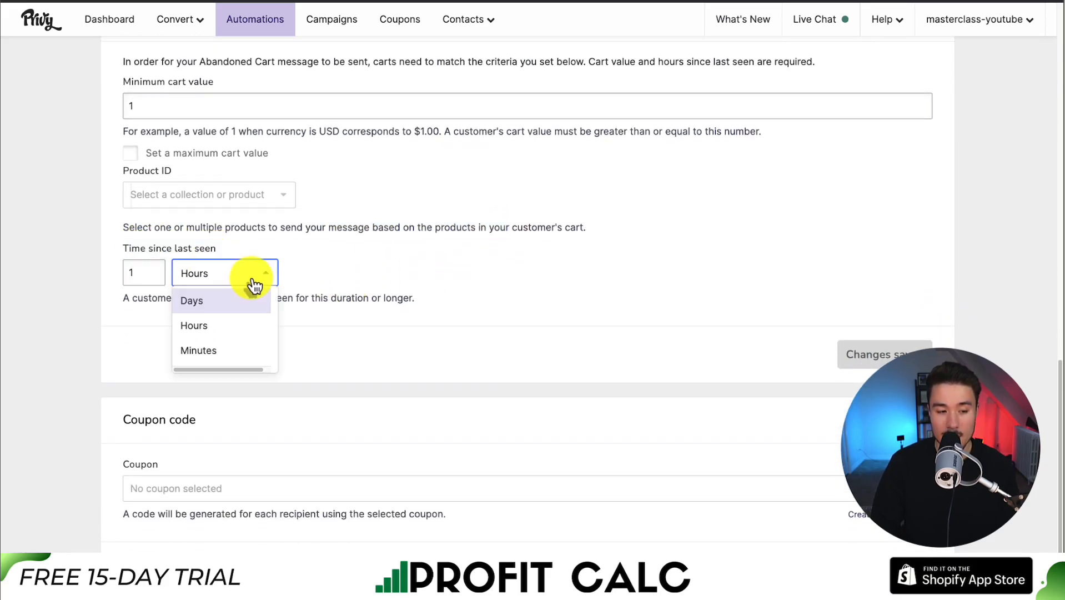
pyautogui.click(331, 272)
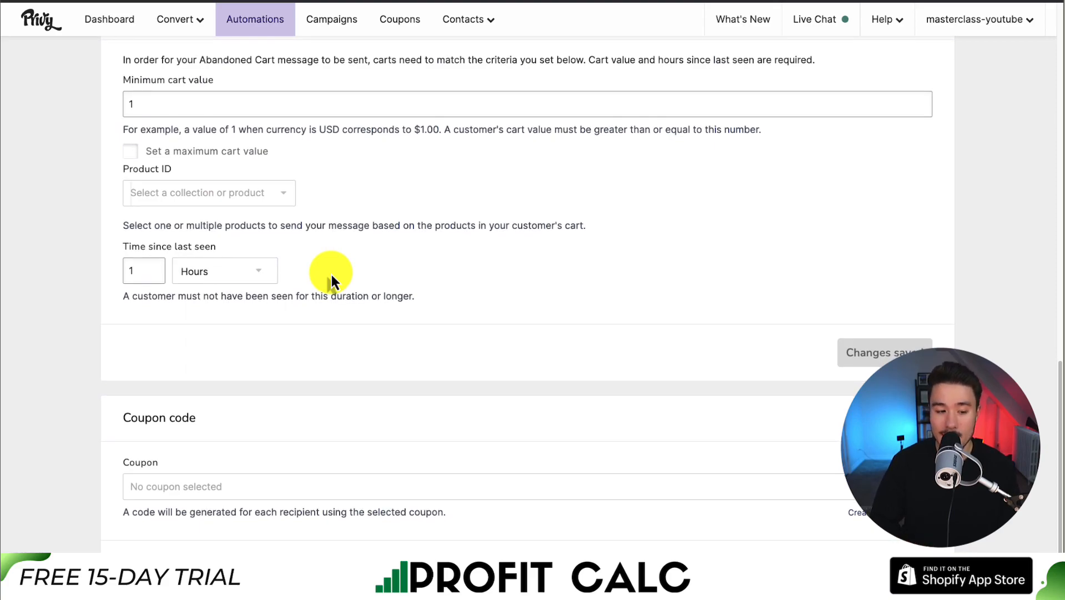
# Step: Select the 10% off coupon for the abandoned cart automation and read the note on its personalization variable
pyautogui.scroll(-1, 330, 272)
pyautogui.click(250, 476)
pyautogui.click(211, 514)
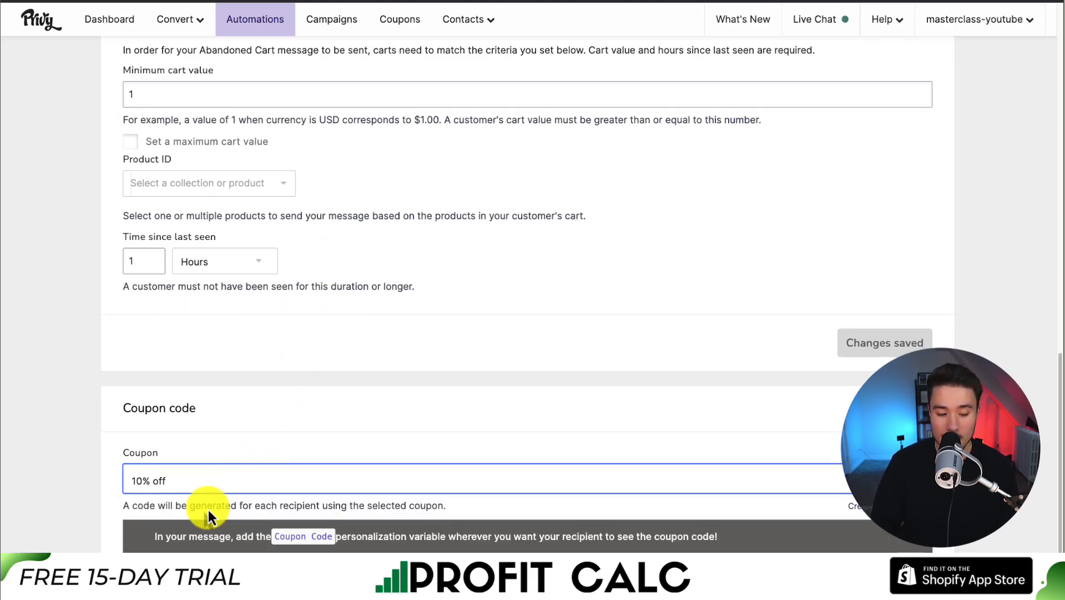
pyautogui.scroll(-2, 209, 508)
pyautogui.moveTo(215, 492); pyautogui.dragTo(417, 485)
# Step: Insert the Coupon Code tag into the abandoned cart text message and recheck the coupon section
pyautogui.scroll(10, 415, 461)
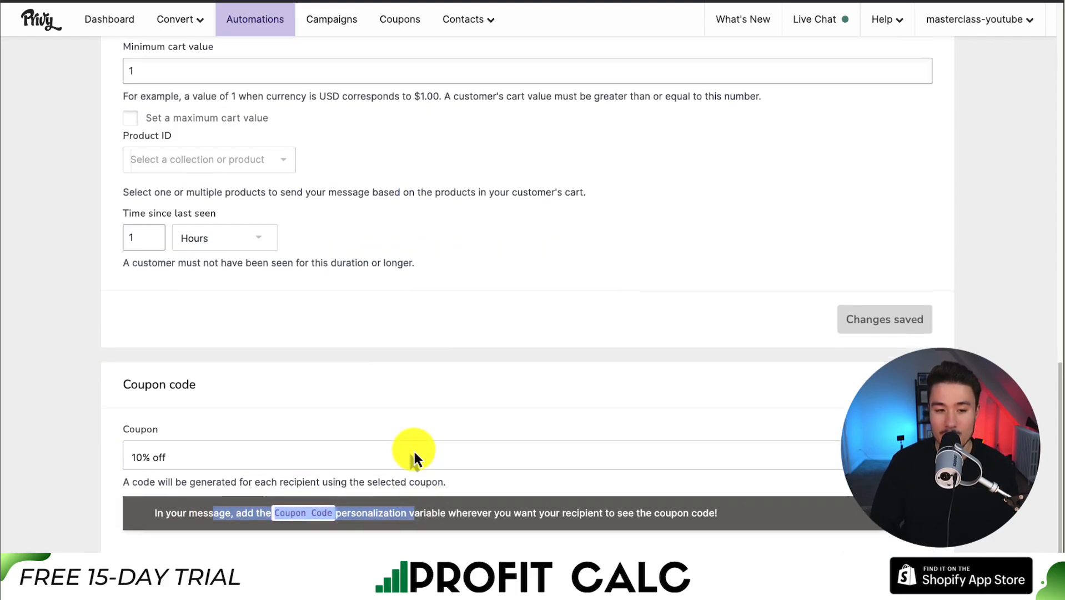
pyautogui.click(393, 218)
pyautogui.click(451, 159)
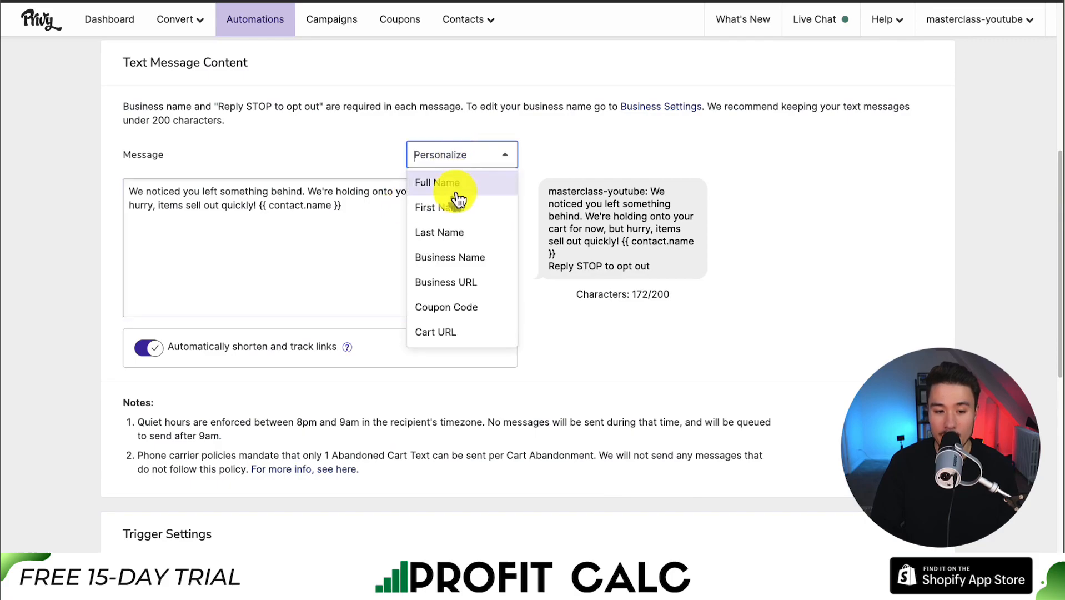
pyautogui.click(447, 305)
pyautogui.scroll(-10, 606, 366)
pyautogui.click(591, 379)
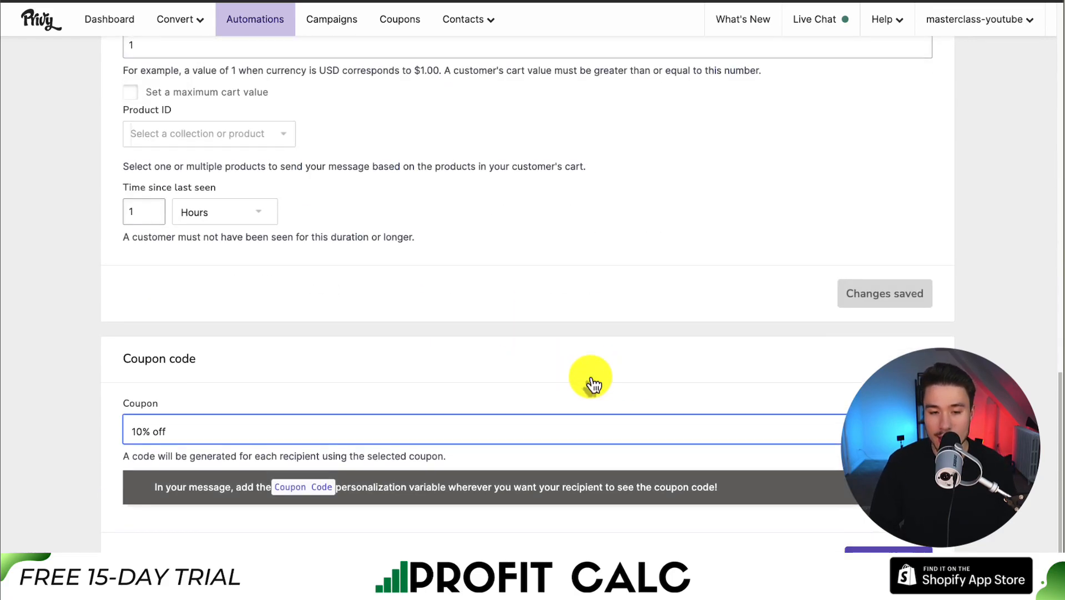
pyautogui.scroll(15, 590, 378)
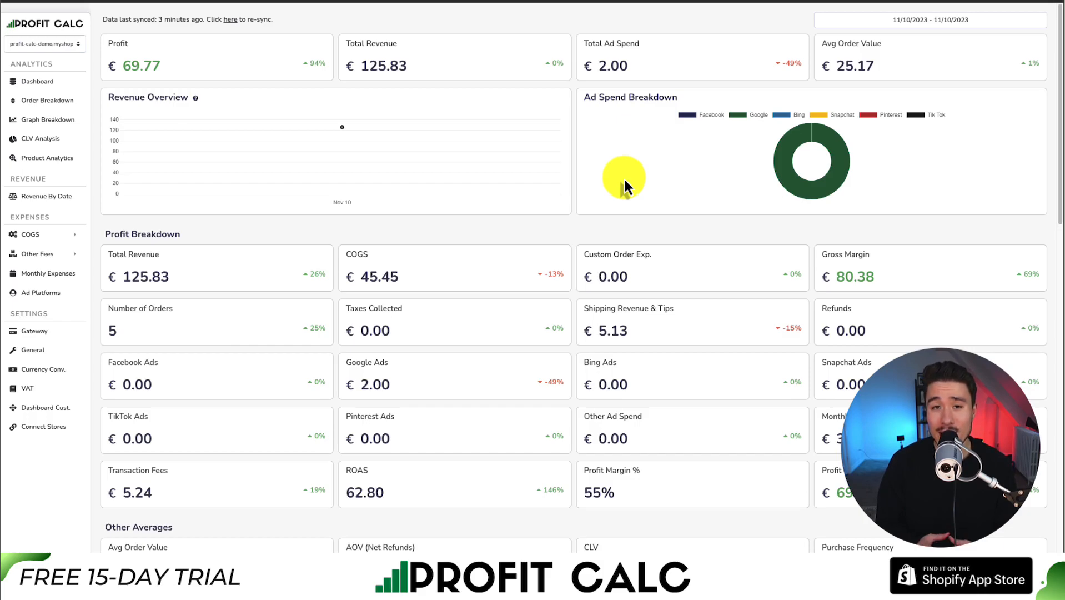
# Step: Switch to Profit Calc and set the dashboard's date range to 11/04/2023 - 11/10/2023
pyautogui.click(911, 20)
pyautogui.click(1024, 67)
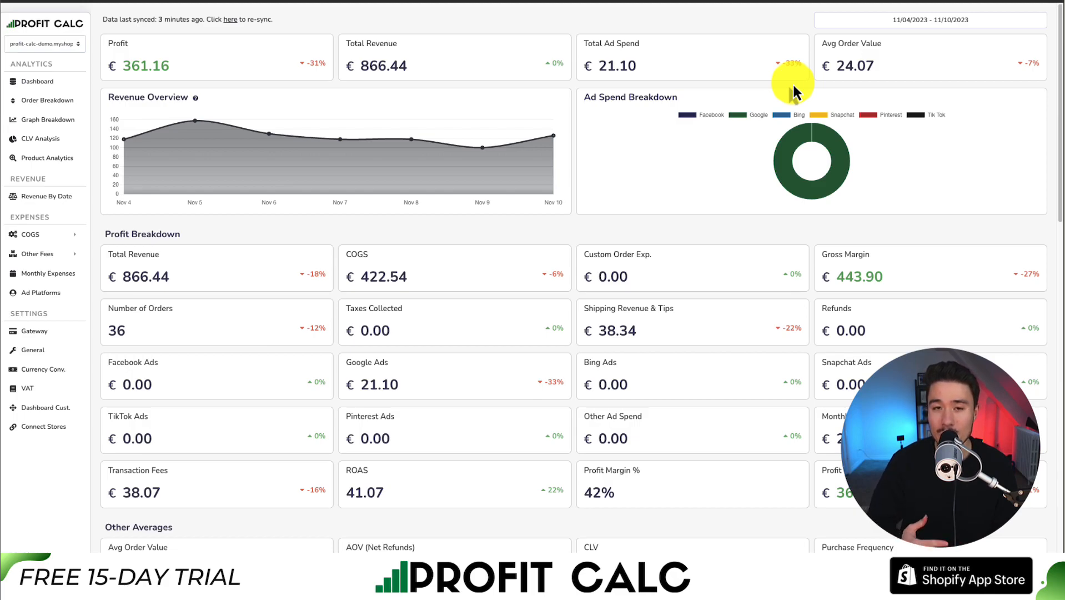
pyautogui.moveTo(1061, 56); pyautogui.dragTo(1058, 17)
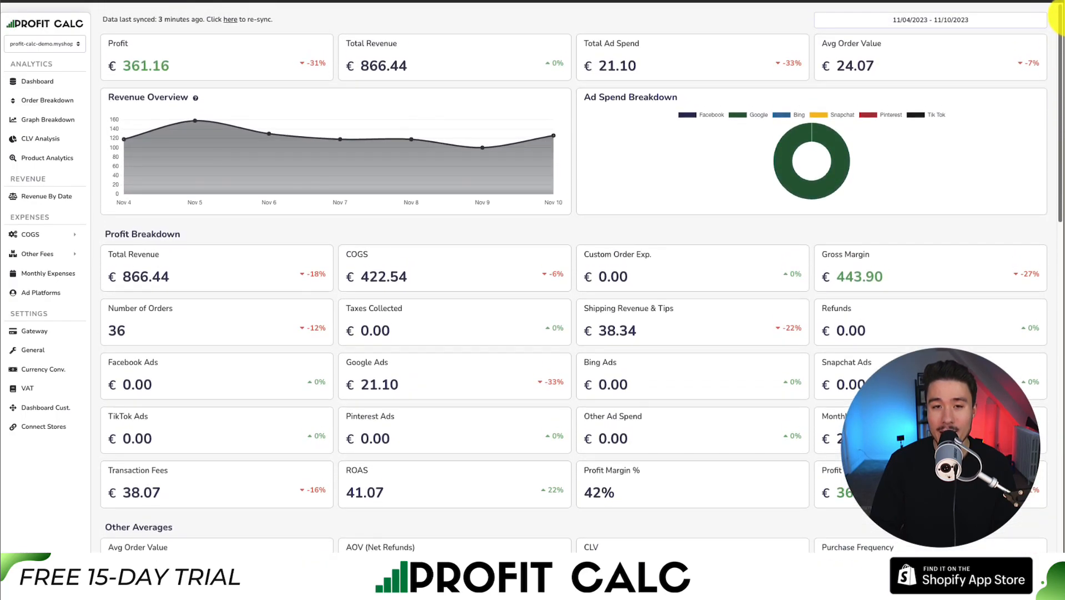